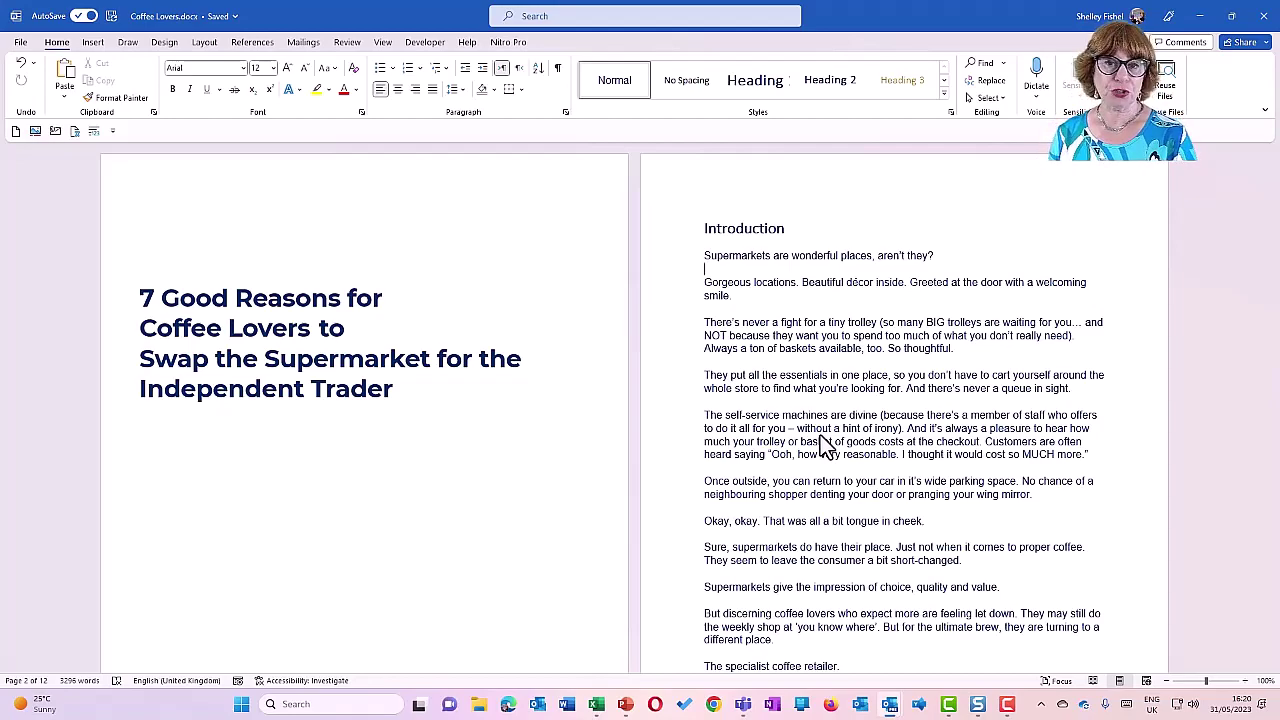
Move through the Introduction, title and Reason #1 headings, then return to the document start
scroll(822, 447, down, 10)
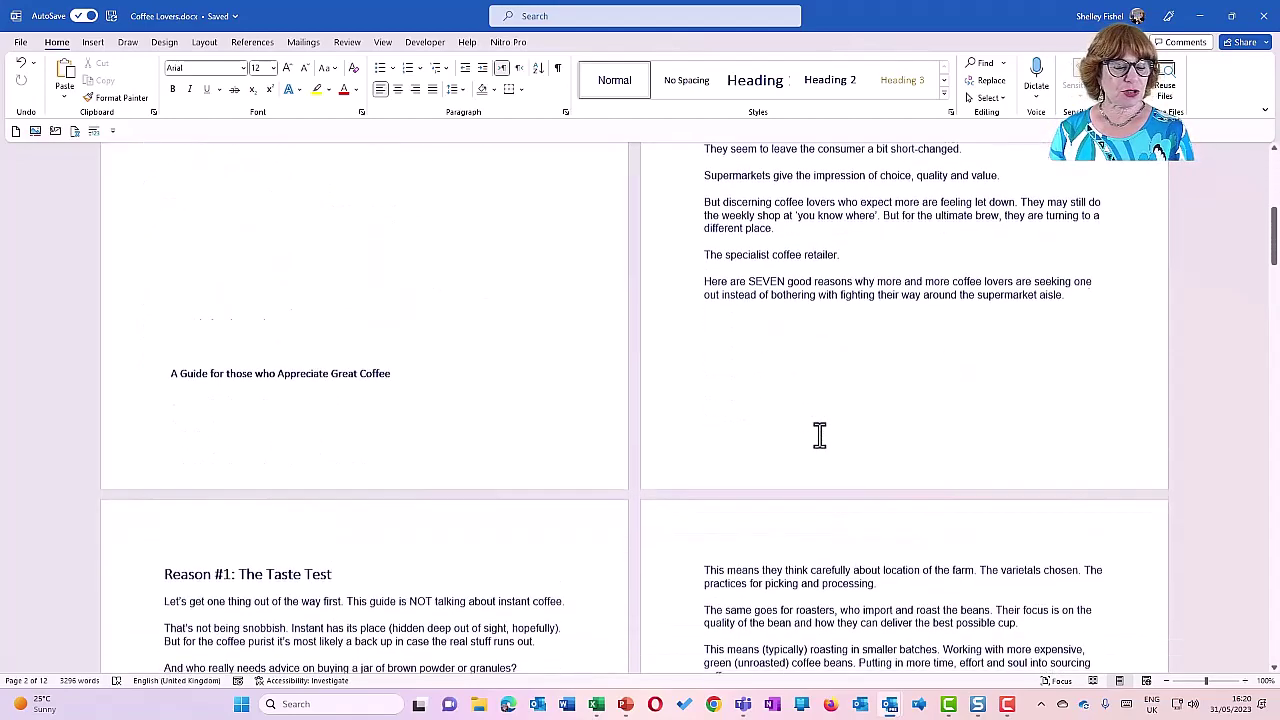
scroll(820, 437, down, 2)
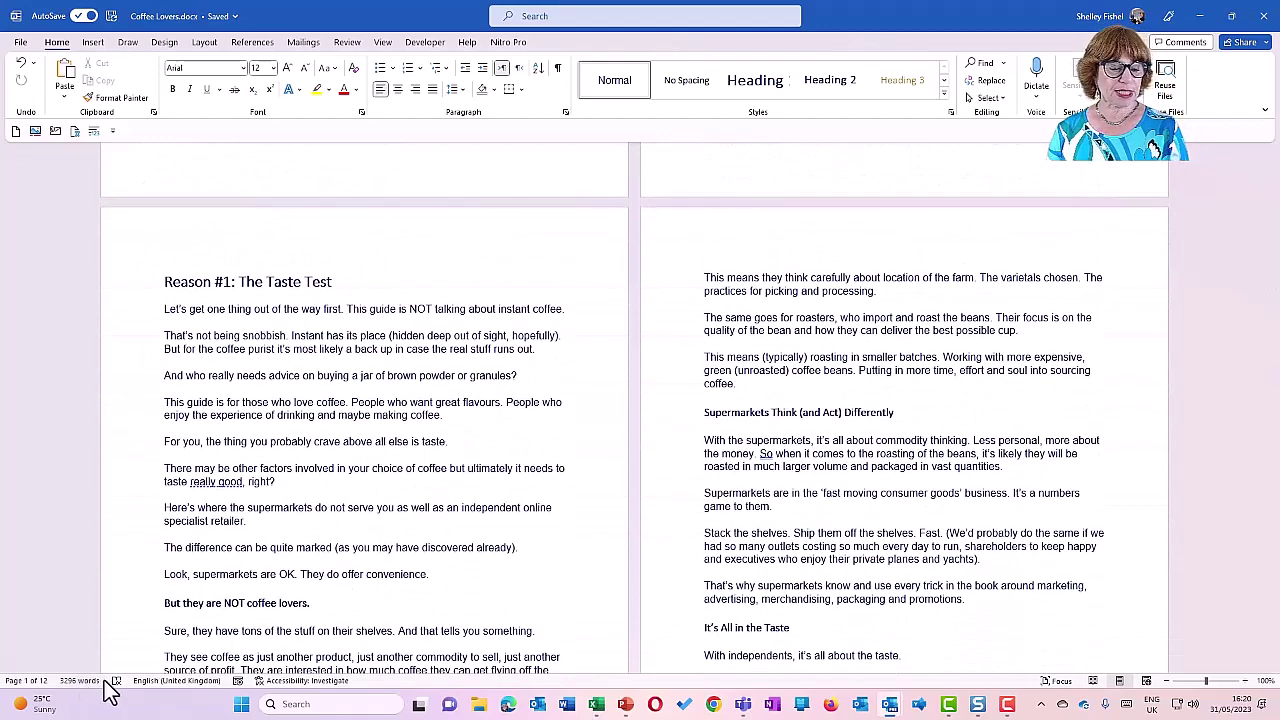
scroll(896, 466, up, 12)
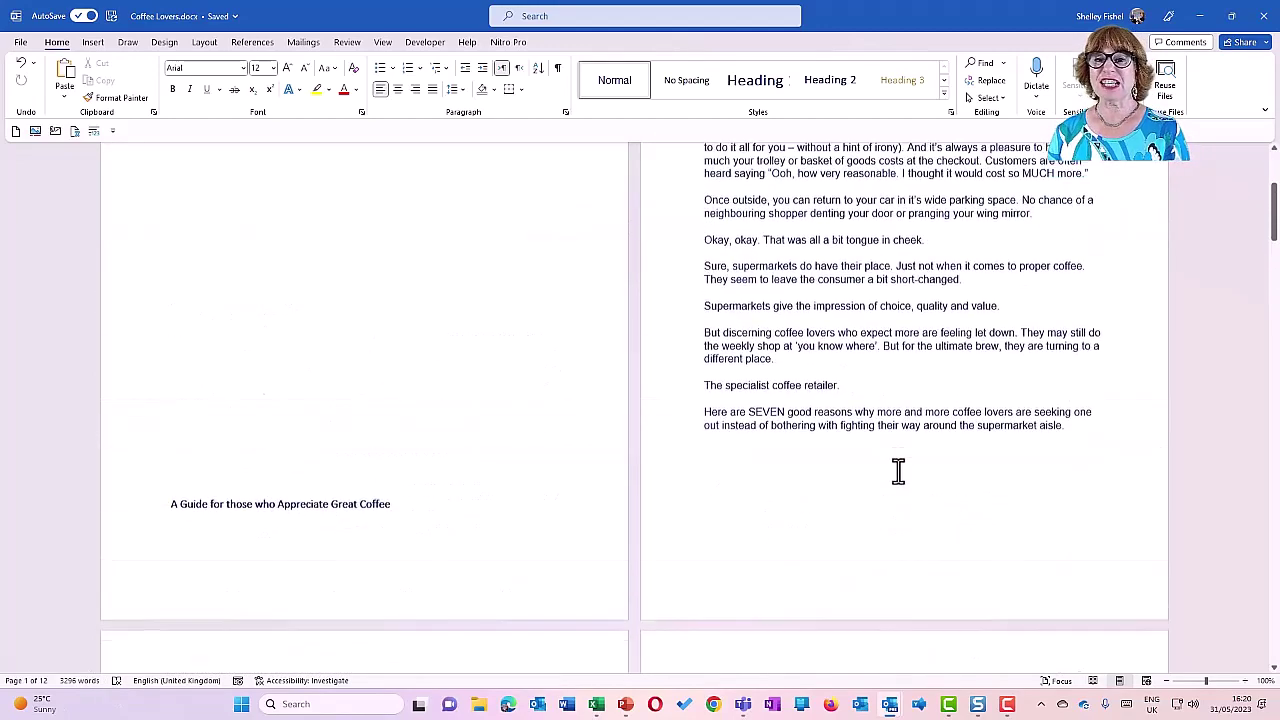
scroll(896, 470, up, 1)
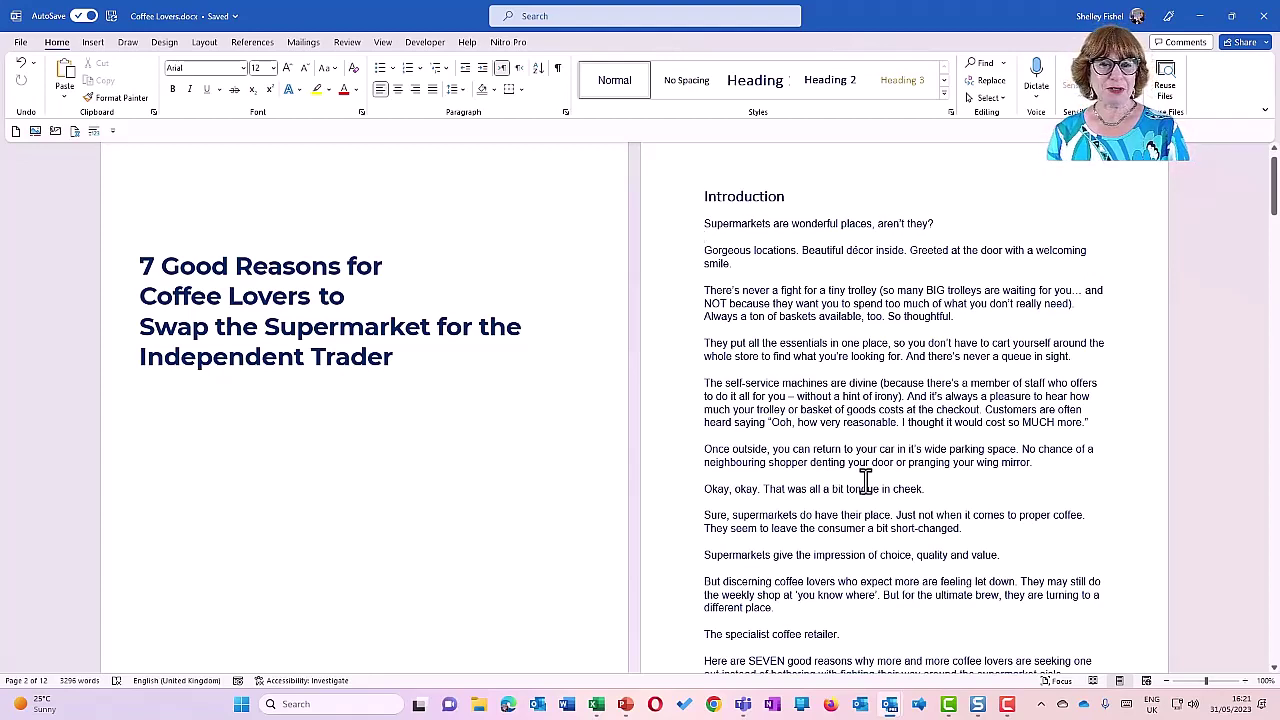
click(757, 198)
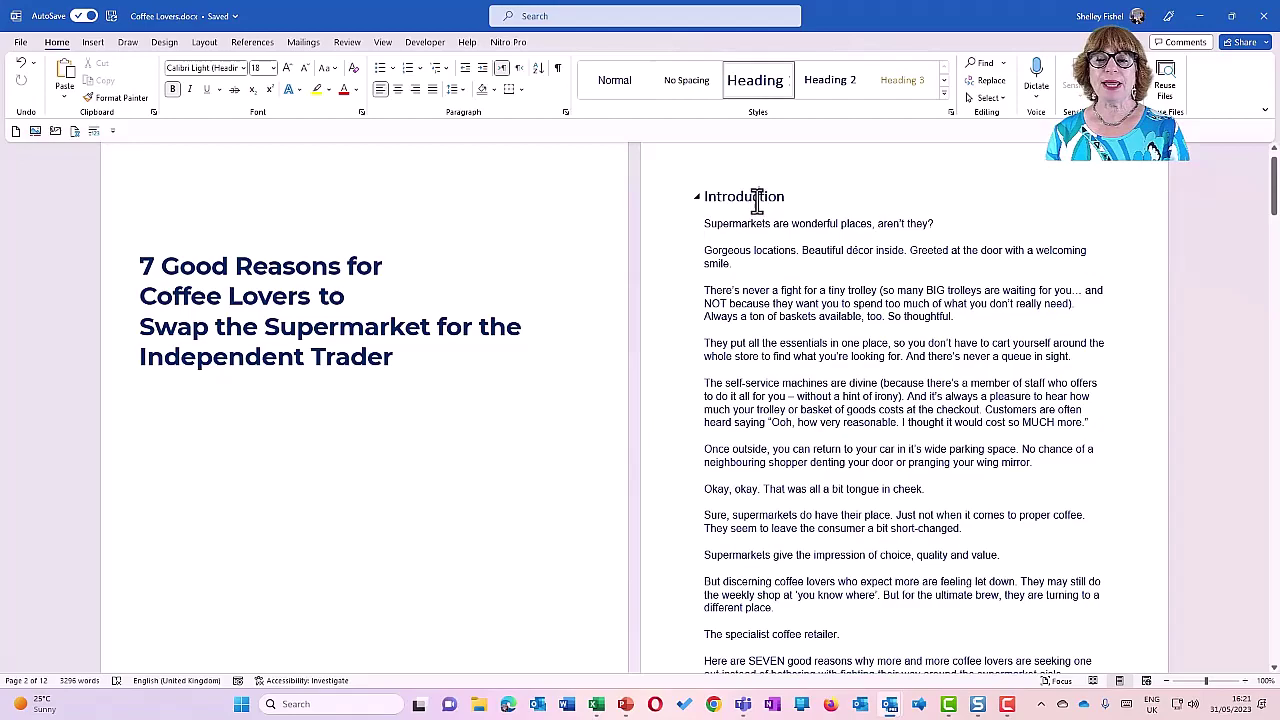
click(742, 258)
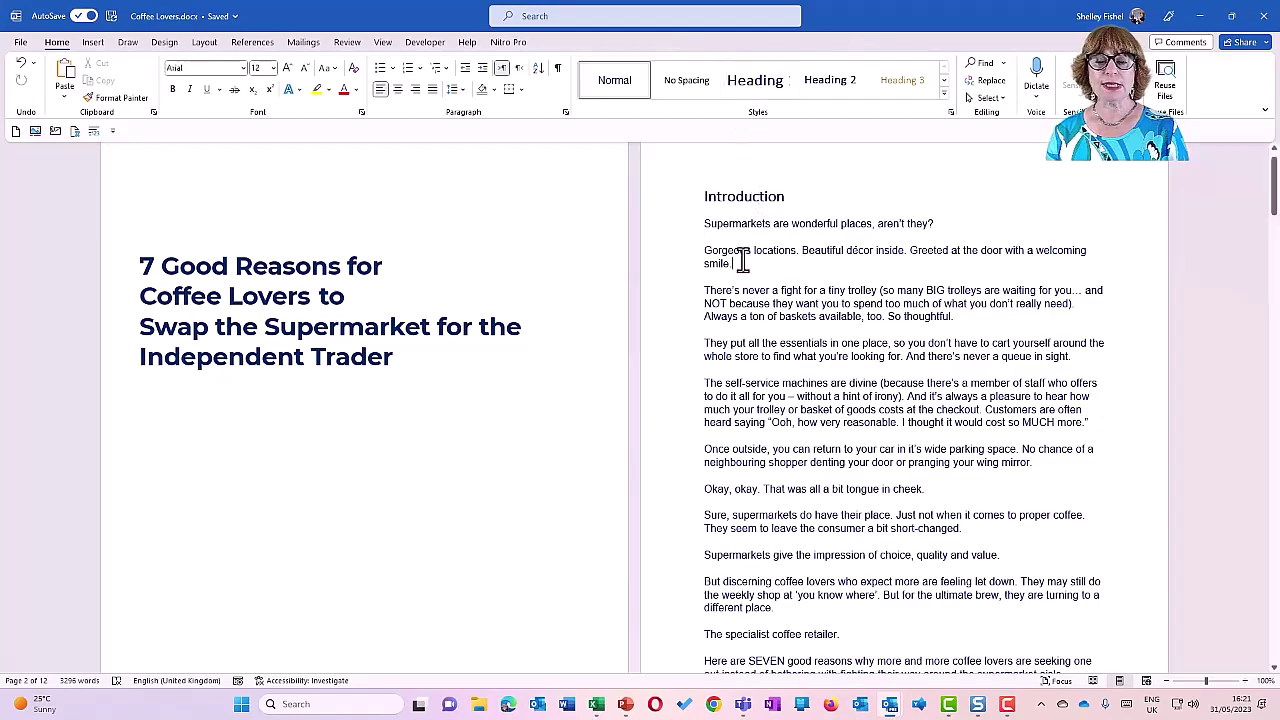
scroll(742, 258, down, 15)
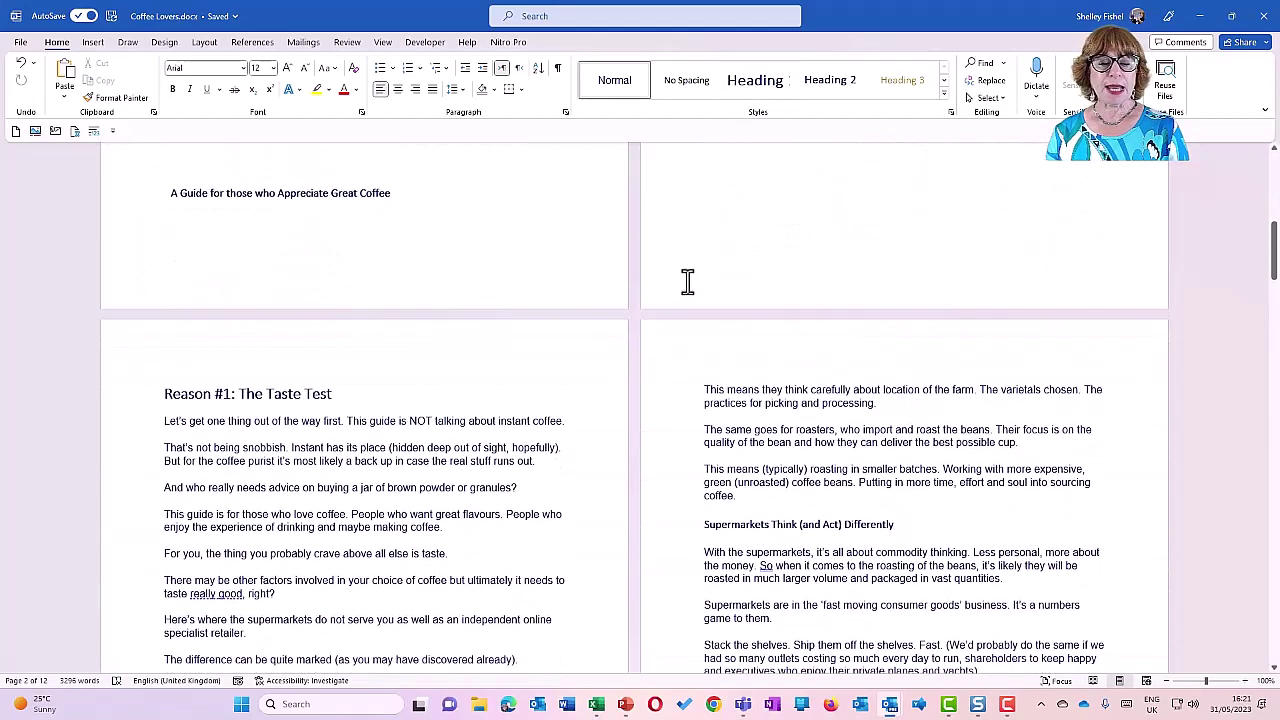
click(298, 176)
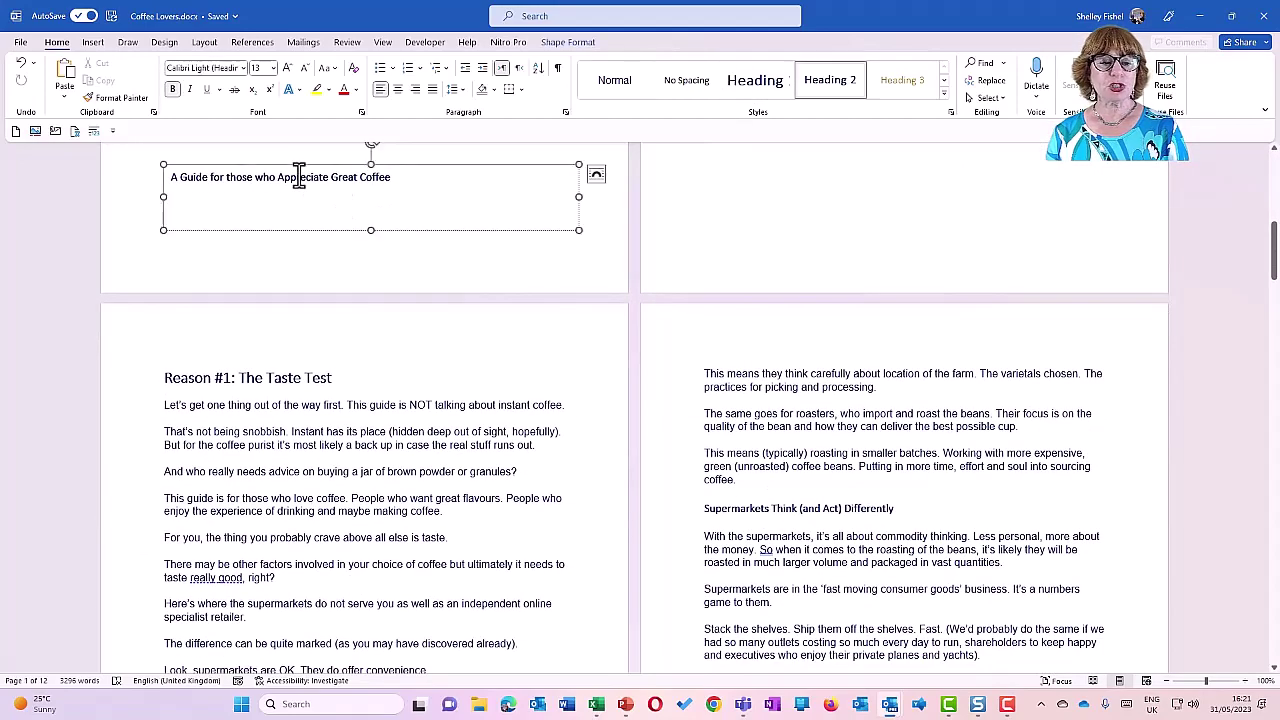
click(266, 379)
scroll(822, 412, down, 3)
click(806, 381)
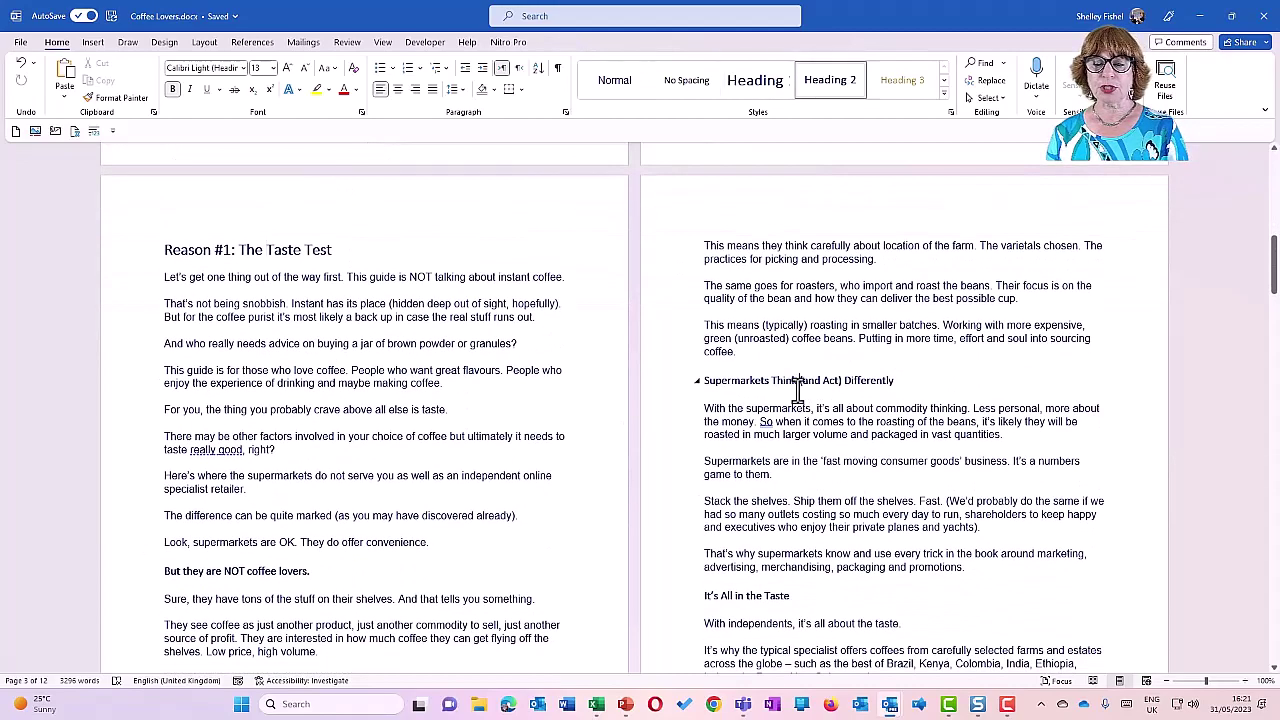
key(ctrl+Home)
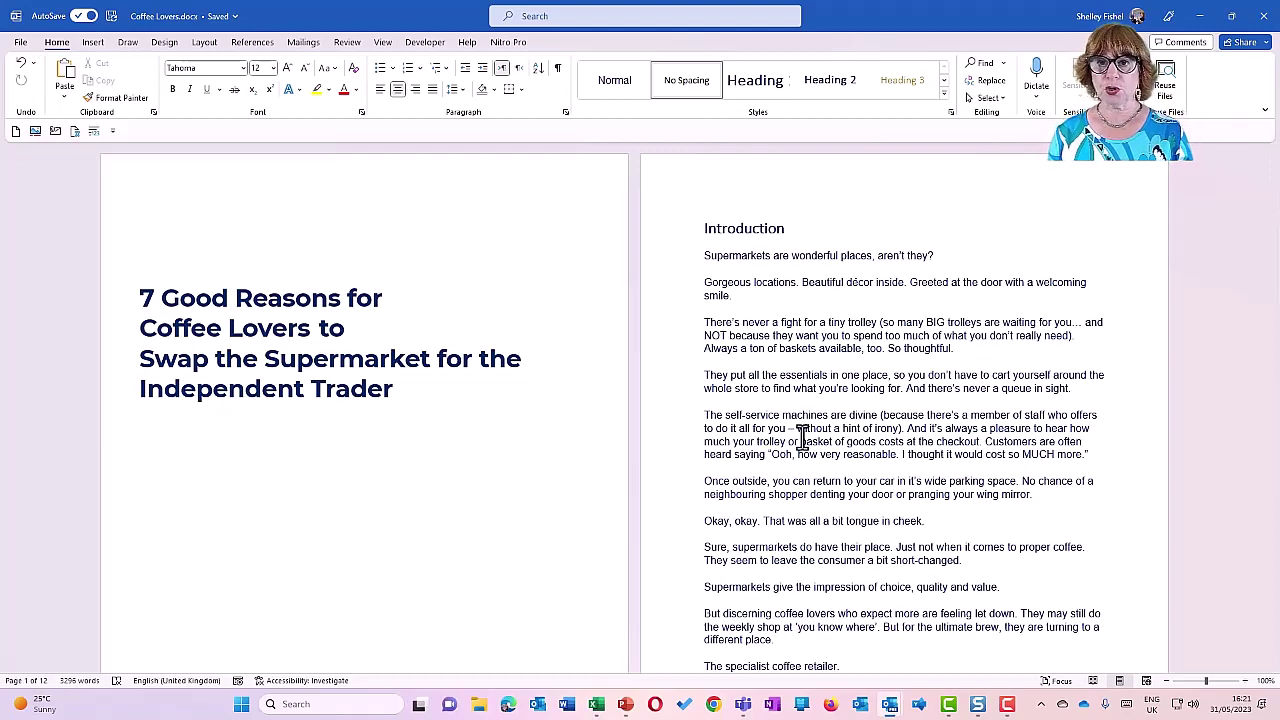
Show the Navigation Pane with the heading outline and turn on the ruler from the View tab
click(381, 42)
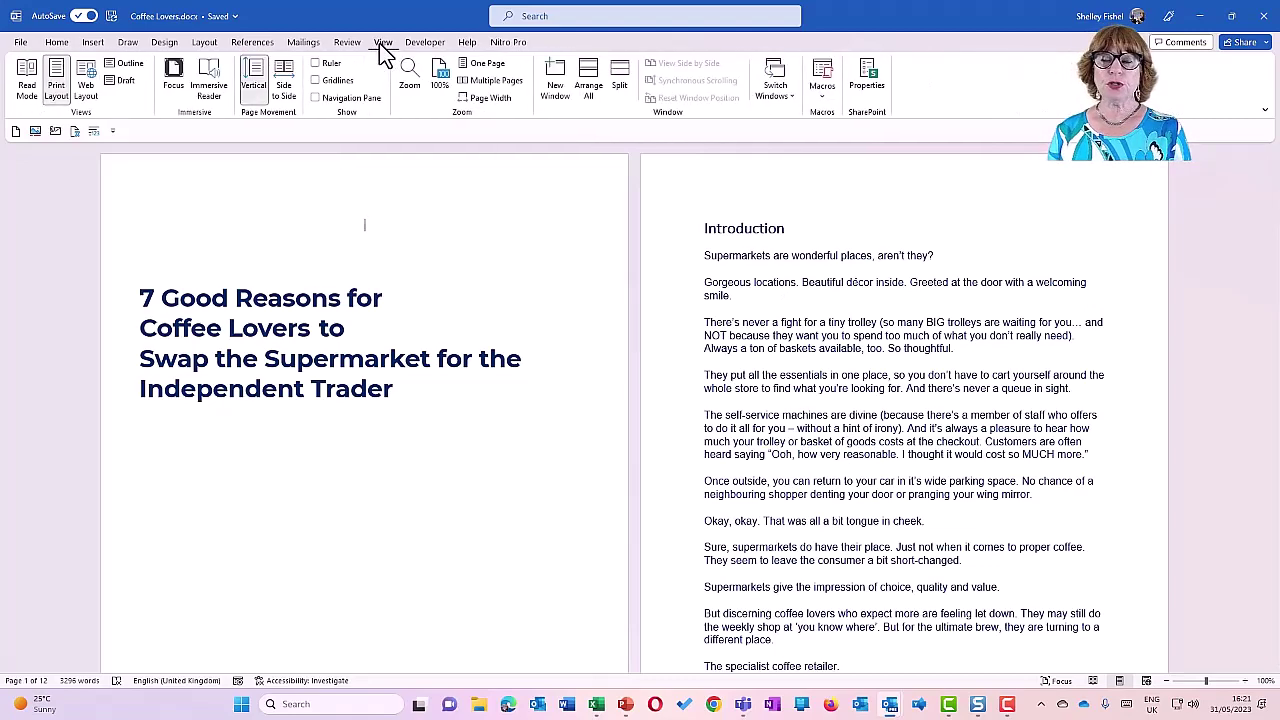
click(316, 99)
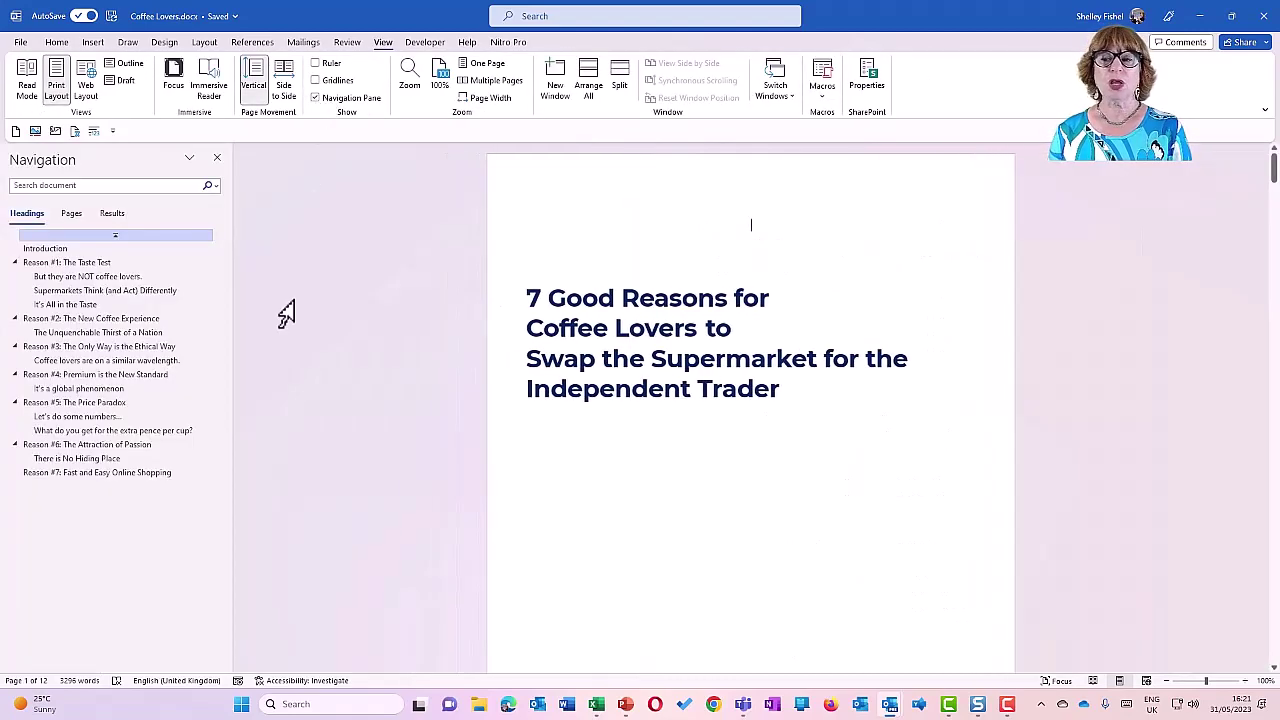
click(314, 63)
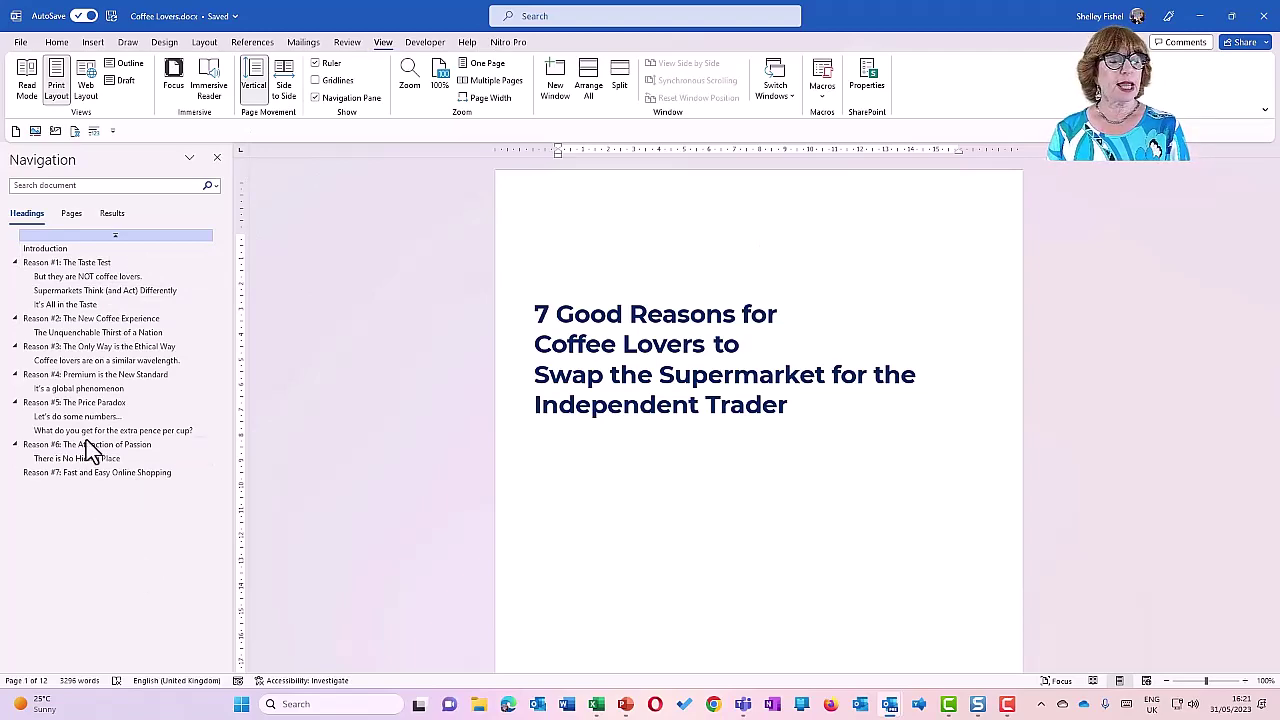
Jump between Reason #2, #5, #1, Introduction and The Unquenchable Thirst headings, ending at Reason #5
click(74, 319)
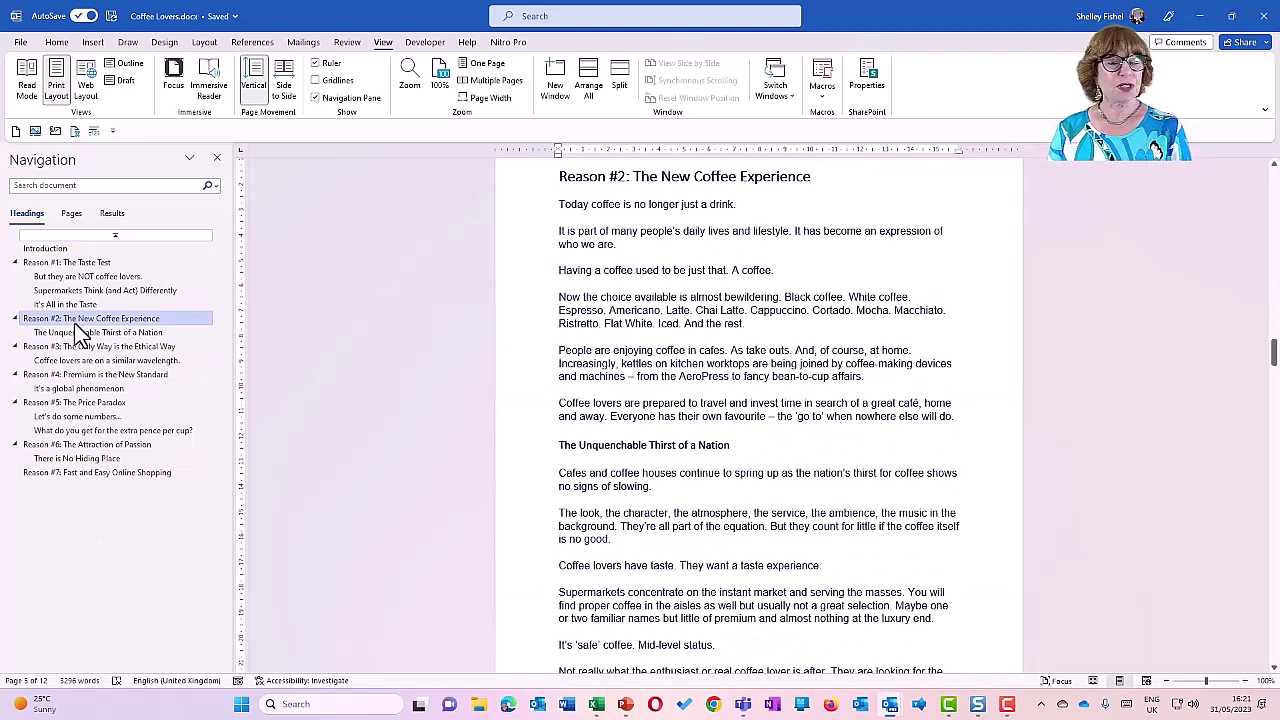
click(76, 405)
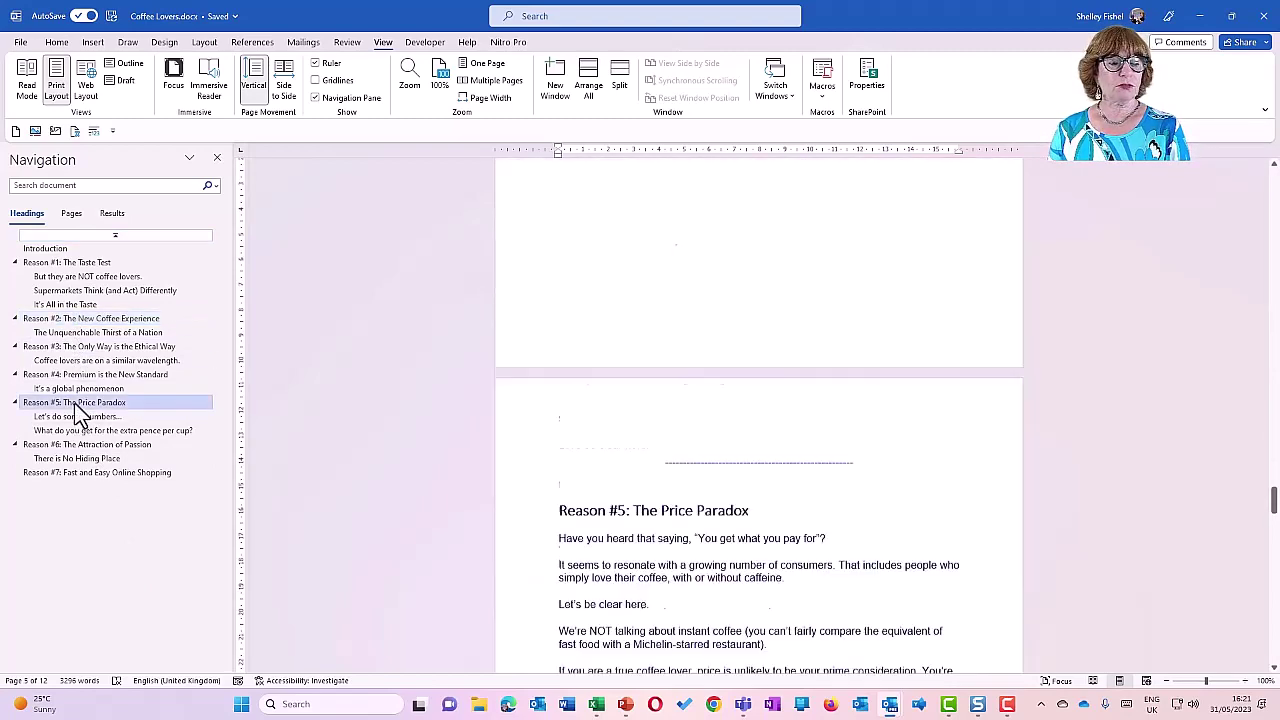
click(72, 263)
click(60, 249)
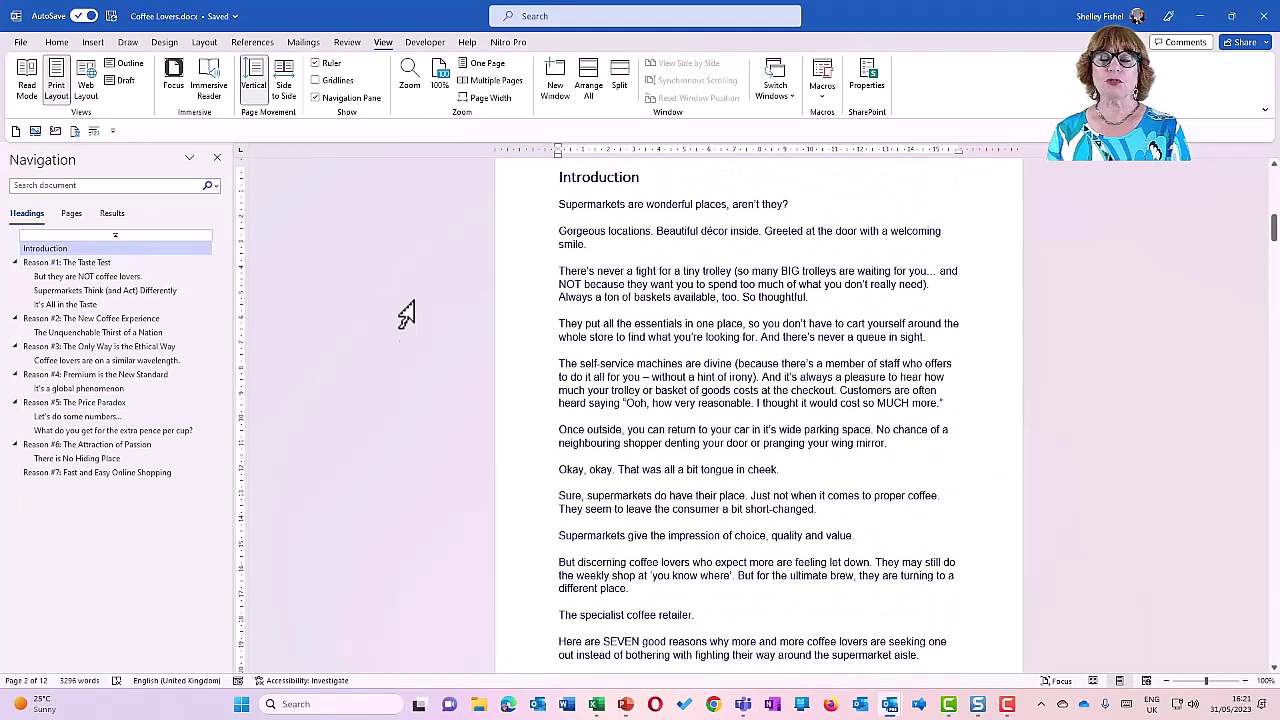
scroll(396, 405, up, 2)
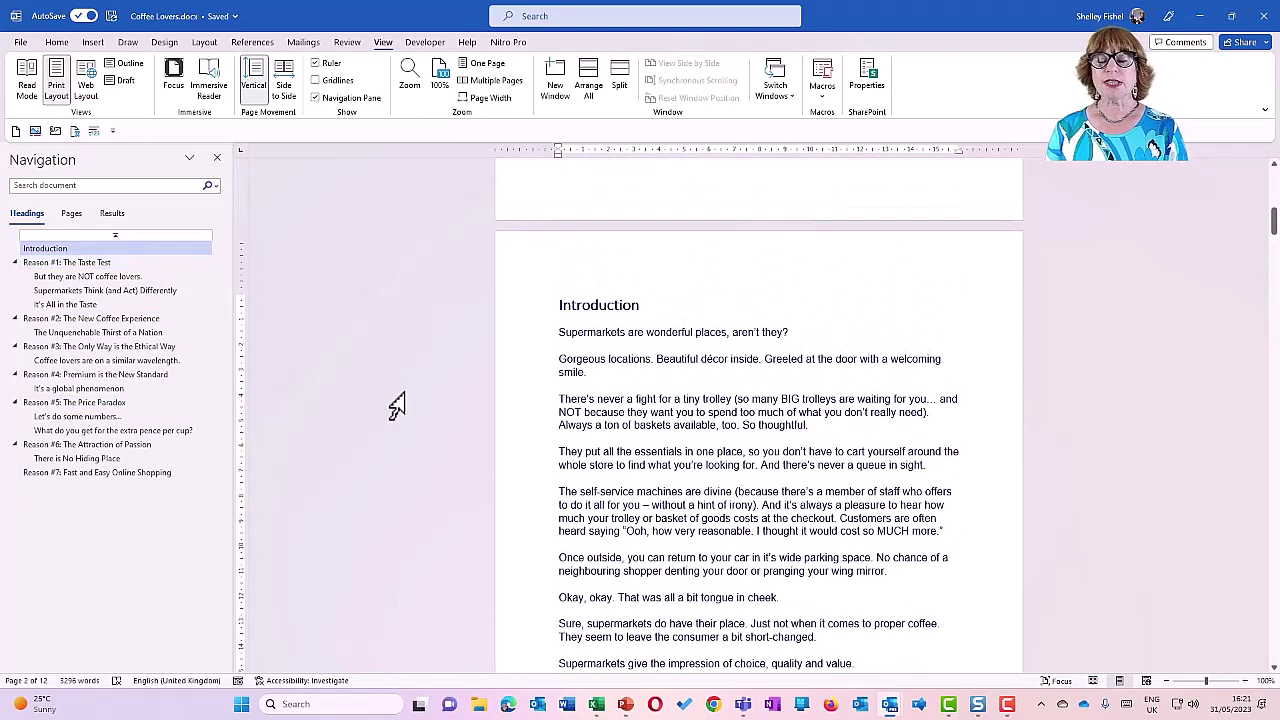
click(172, 332)
click(152, 402)
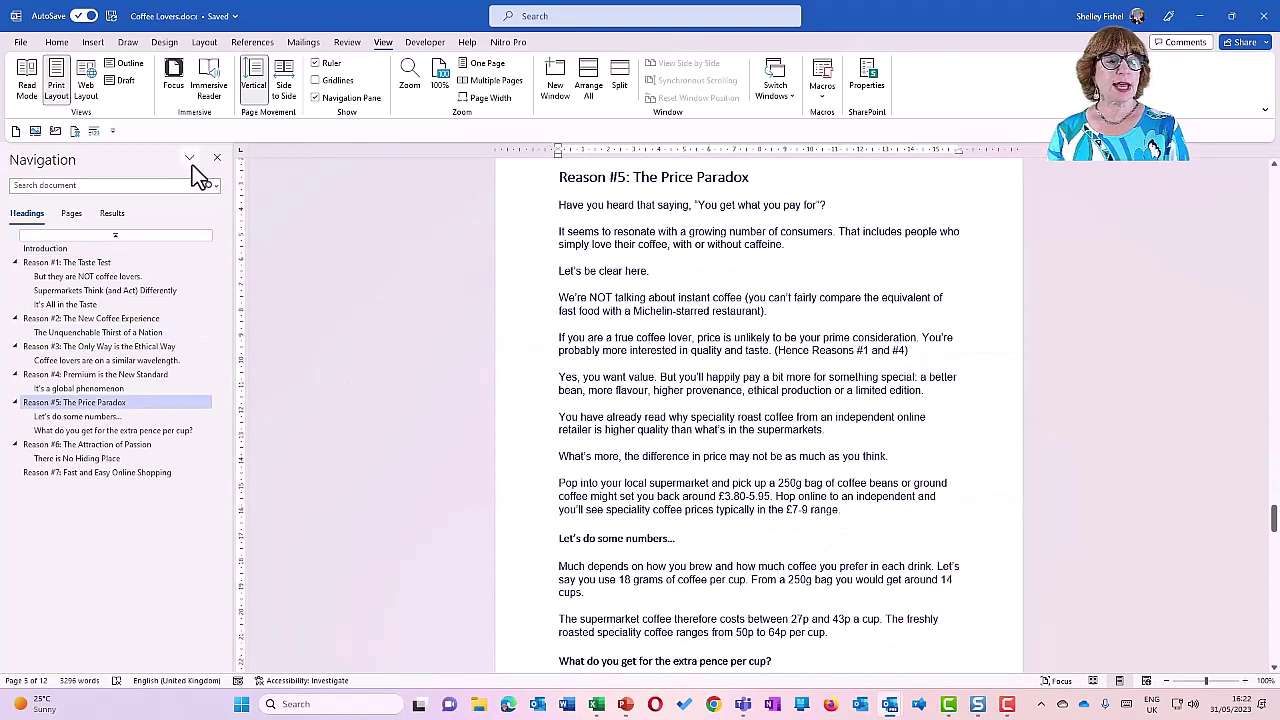
Browse page thumbnails to pages 6 and 7 and view the Results list before returning to Headings
click(69, 214)
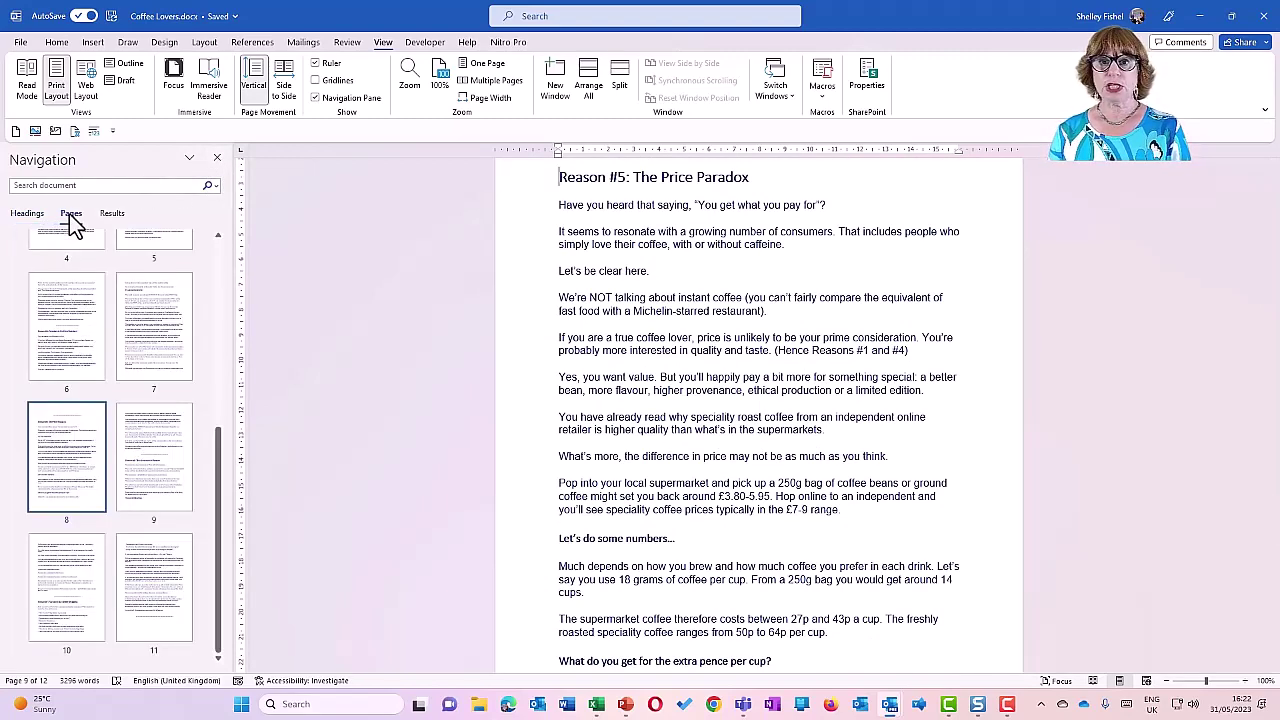
click(71, 307)
click(140, 331)
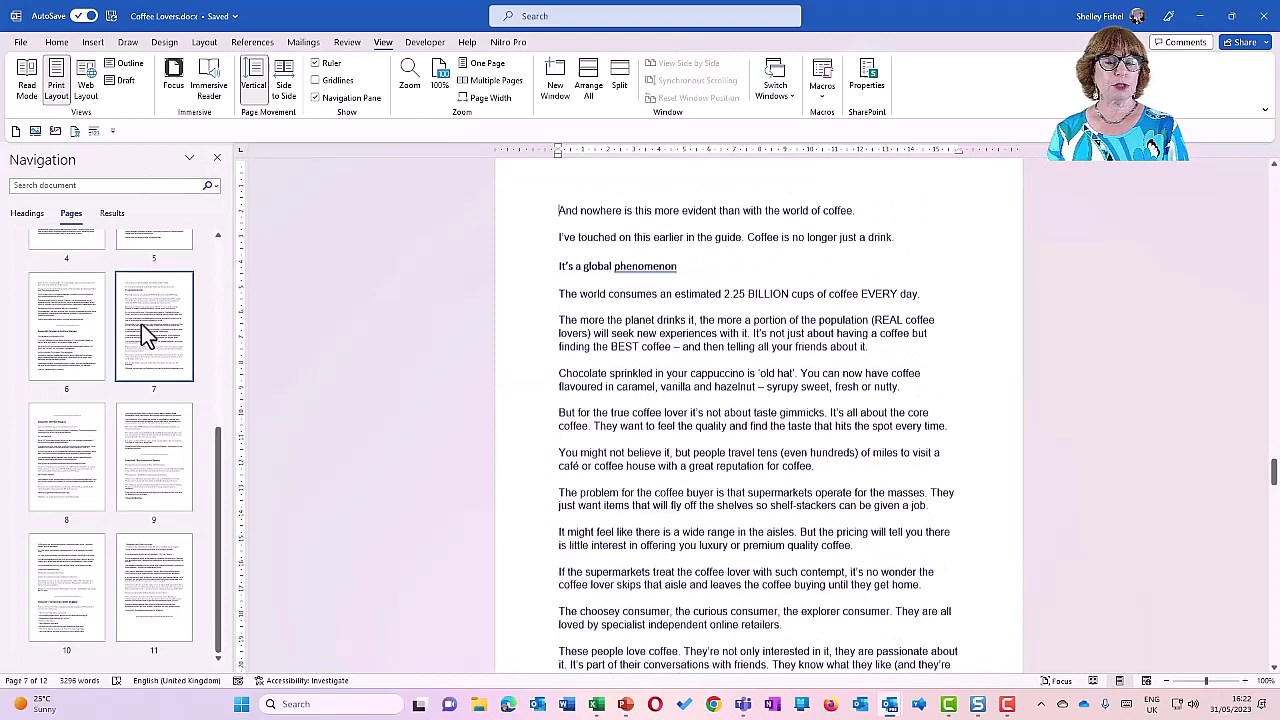
click(108, 223)
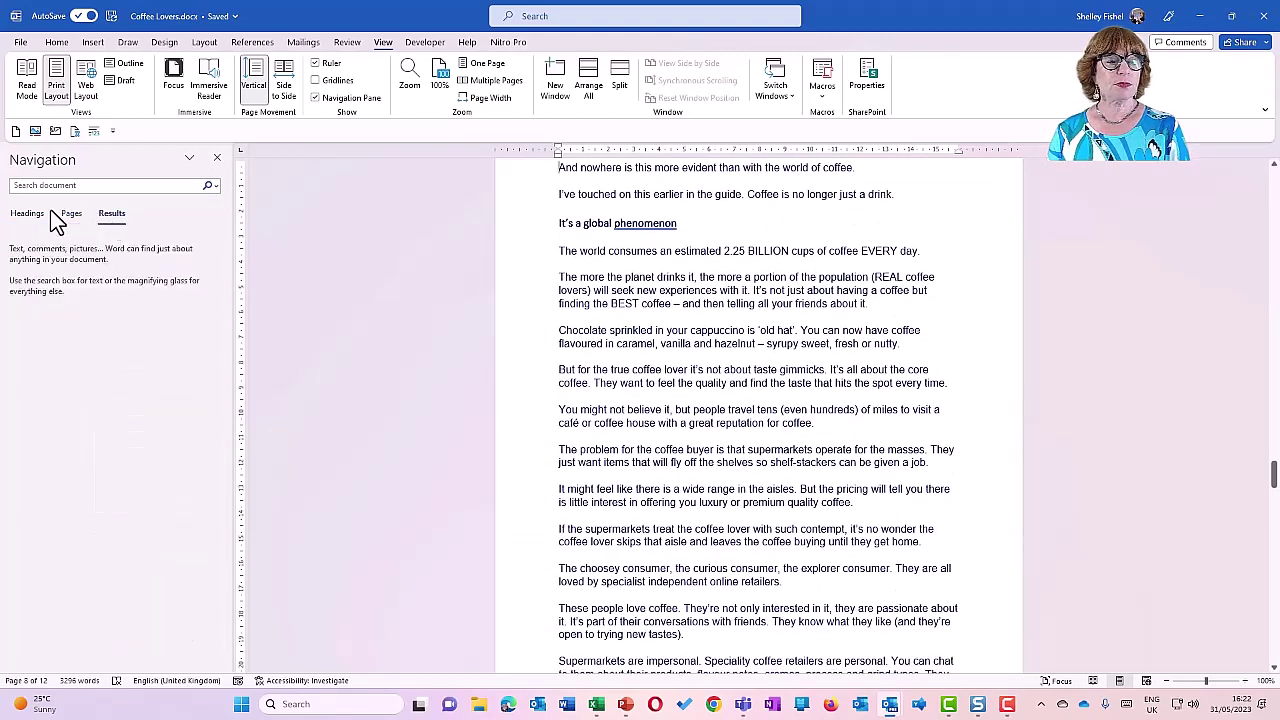
click(26, 218)
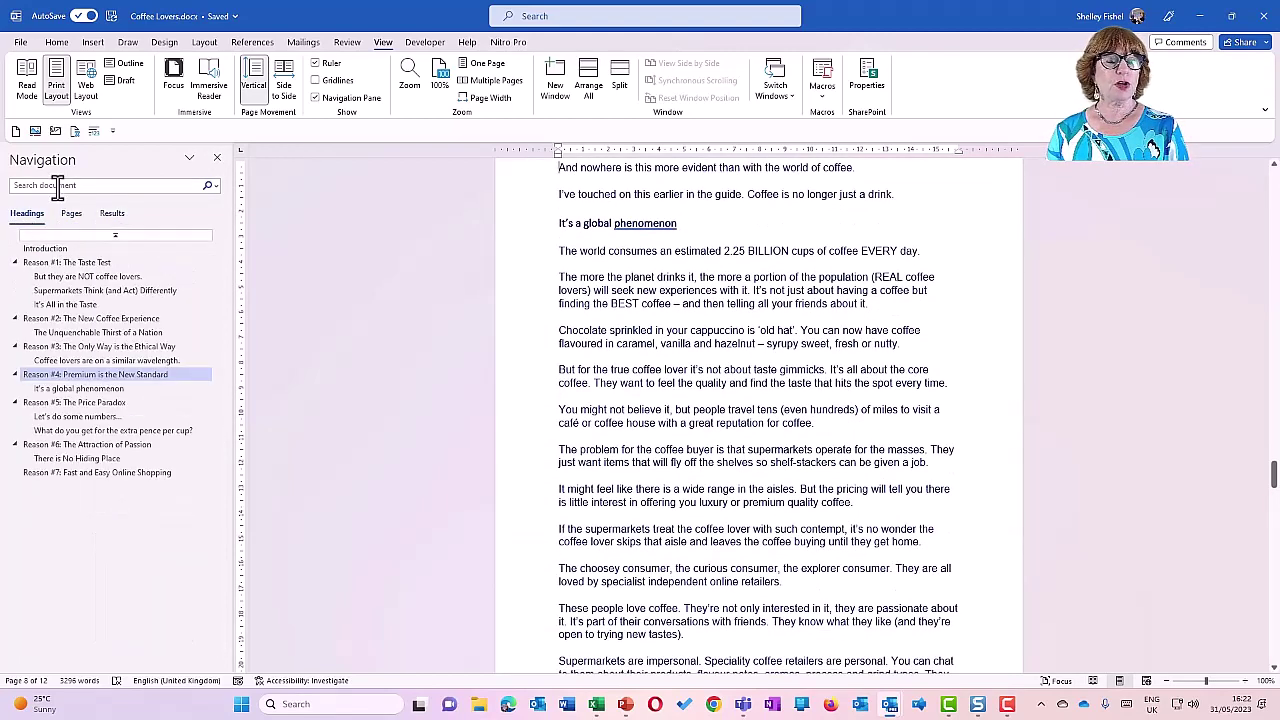
Search for 'coffee' (113 matches) and go to the 'Coffee lovers are on a similar wavelength' heading
click(58, 186)
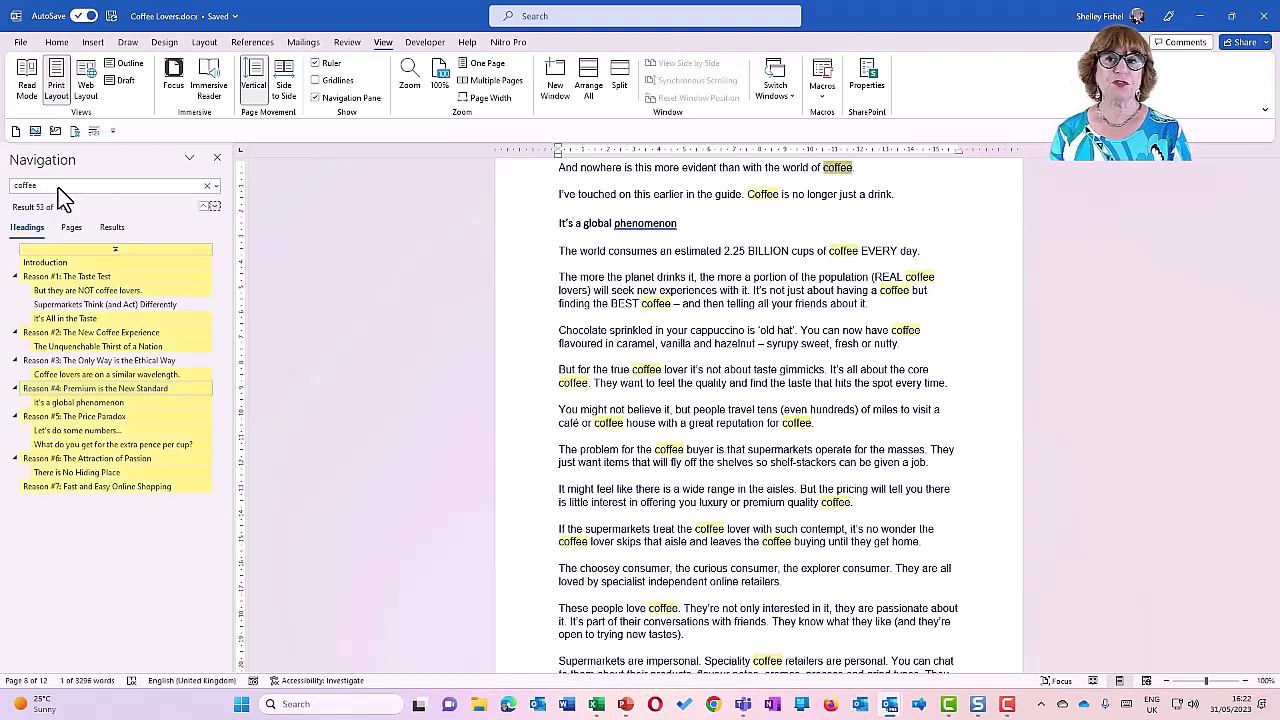
click(66, 278)
click(70, 346)
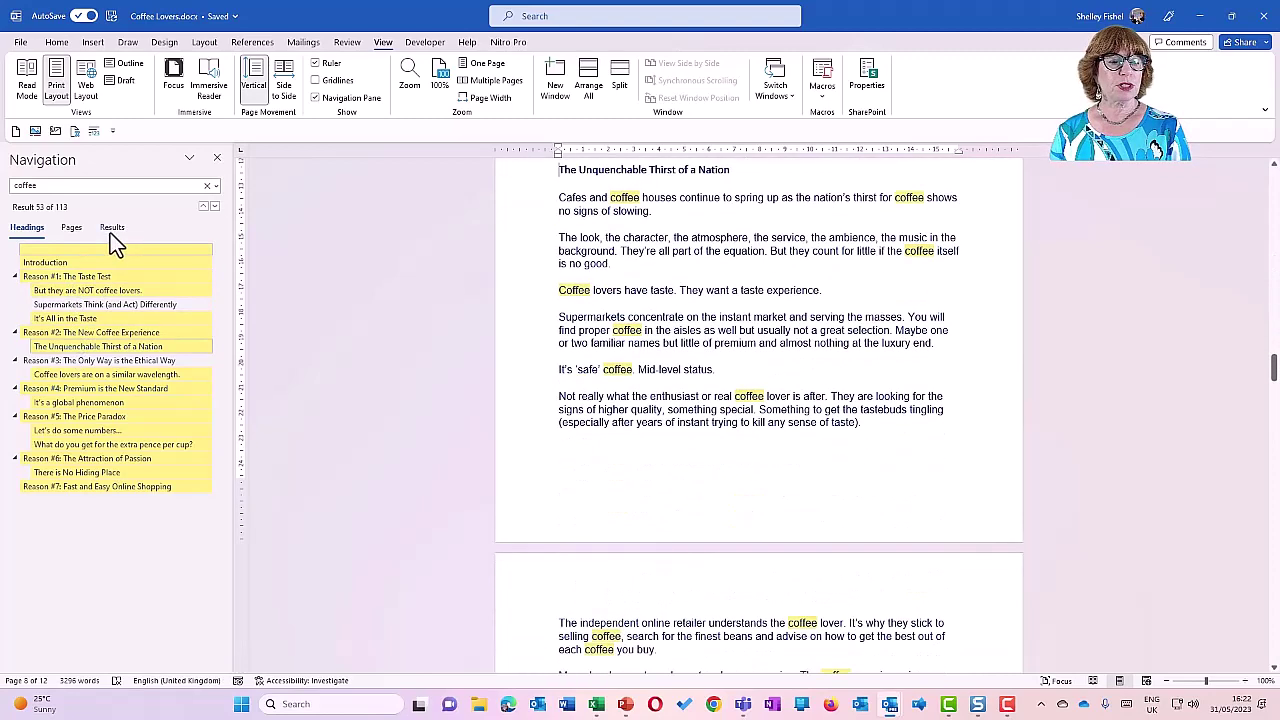
click(111, 230)
click(27, 229)
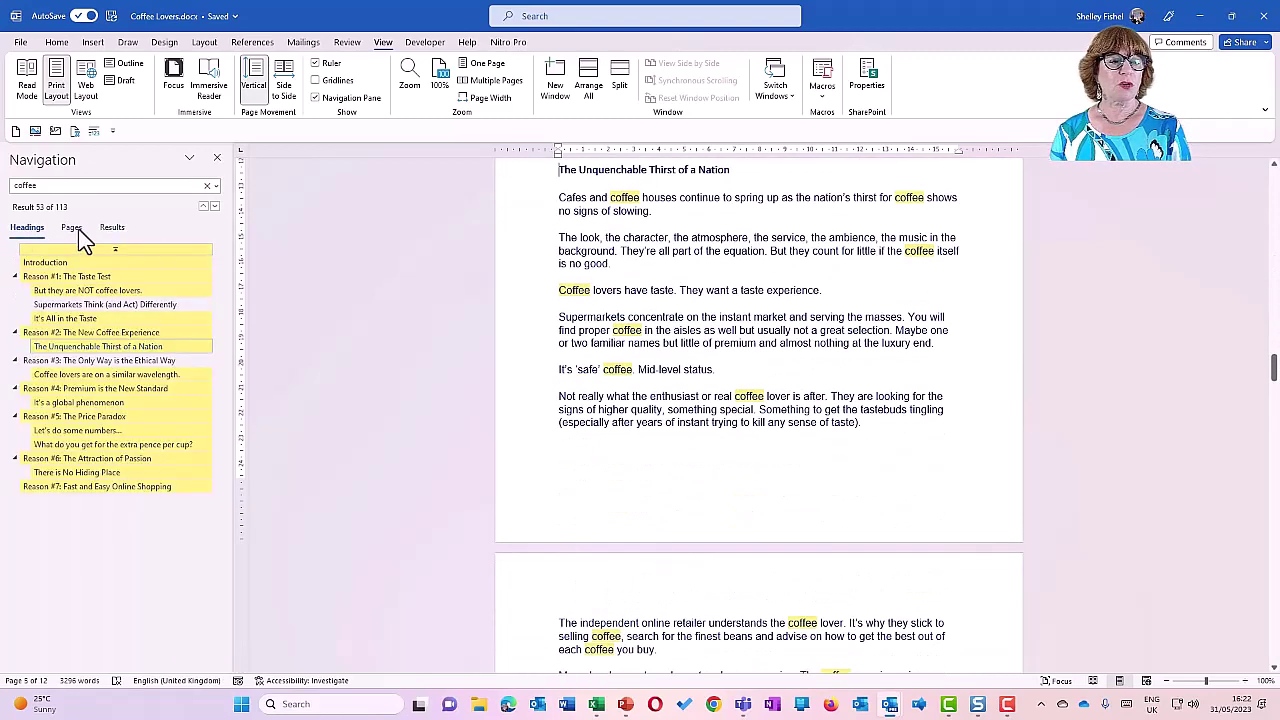
click(64, 377)
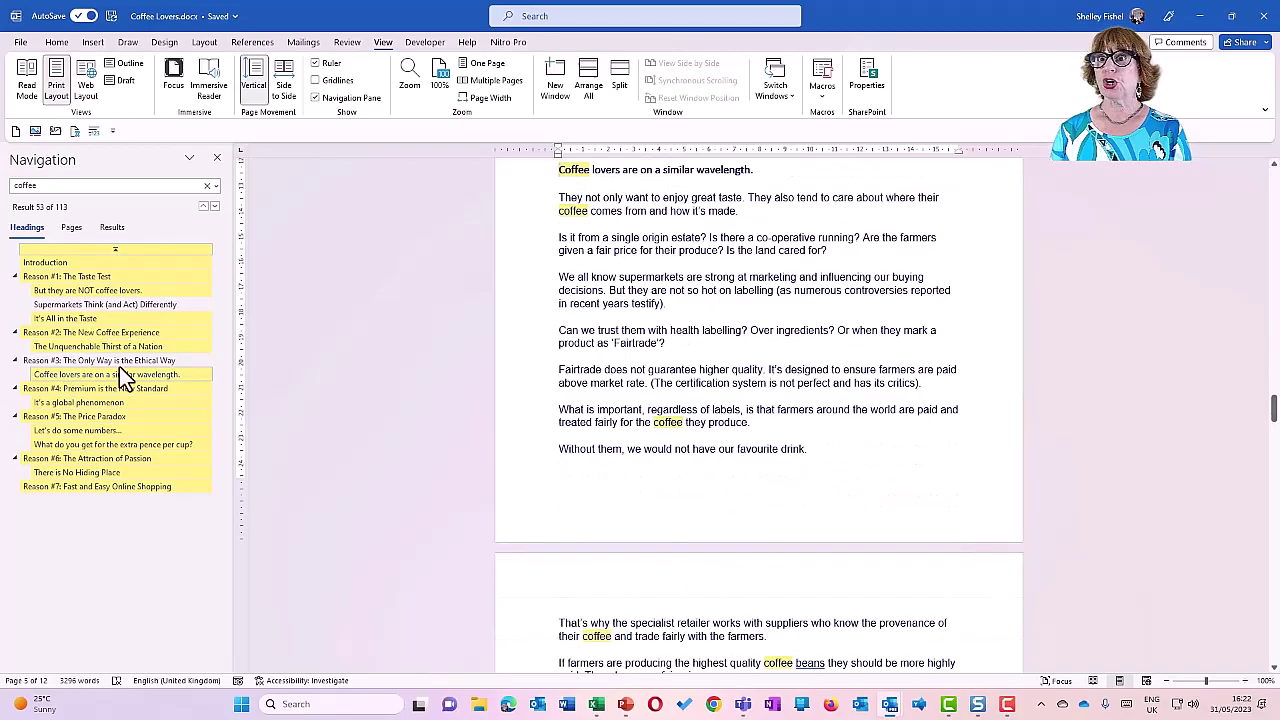
Close the Navigation pane, scroll back up to the title page, and switch to the Home tab
click(217, 161)
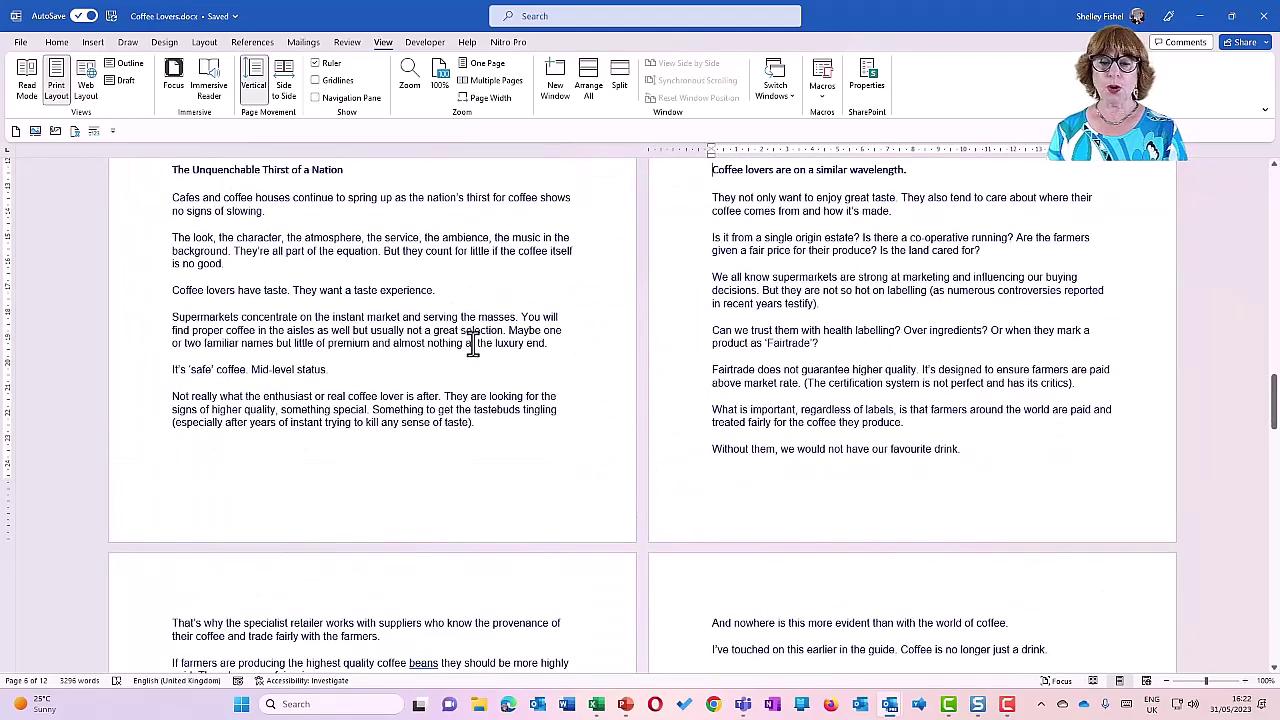
scroll(470, 340, up, 4)
scroll(475, 340, up, 15)
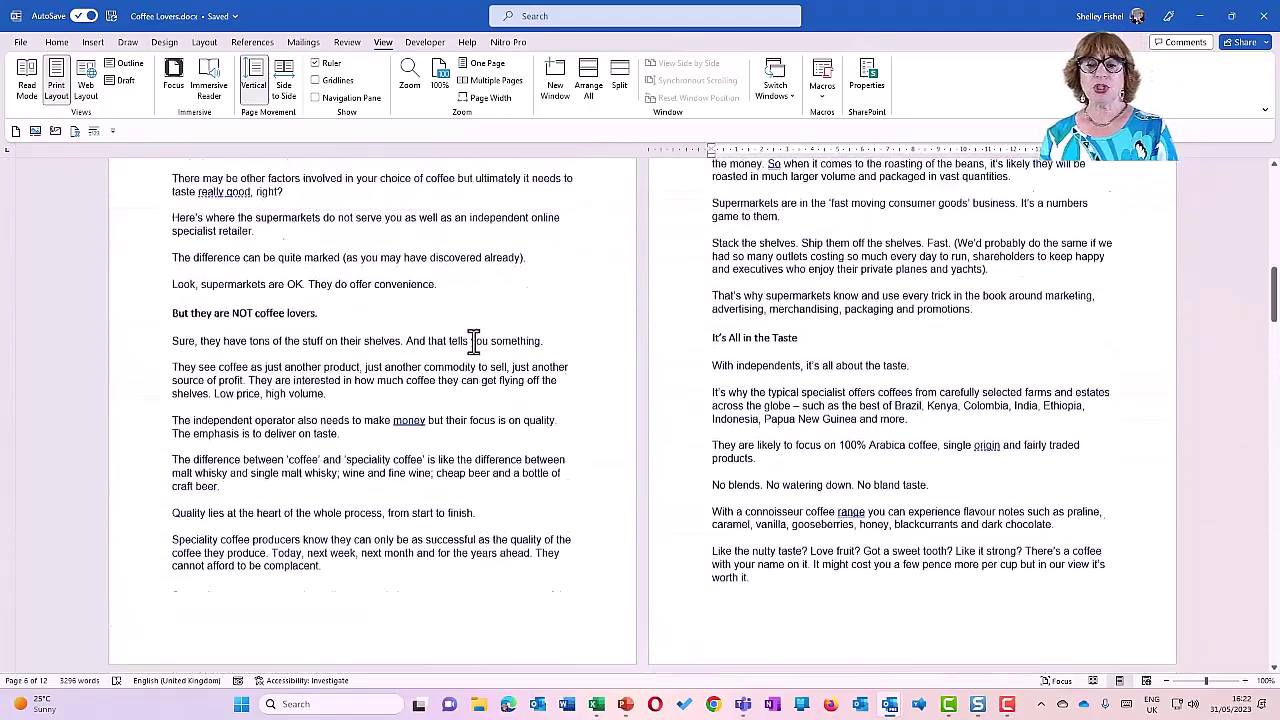
scroll(472, 340, up, 15)
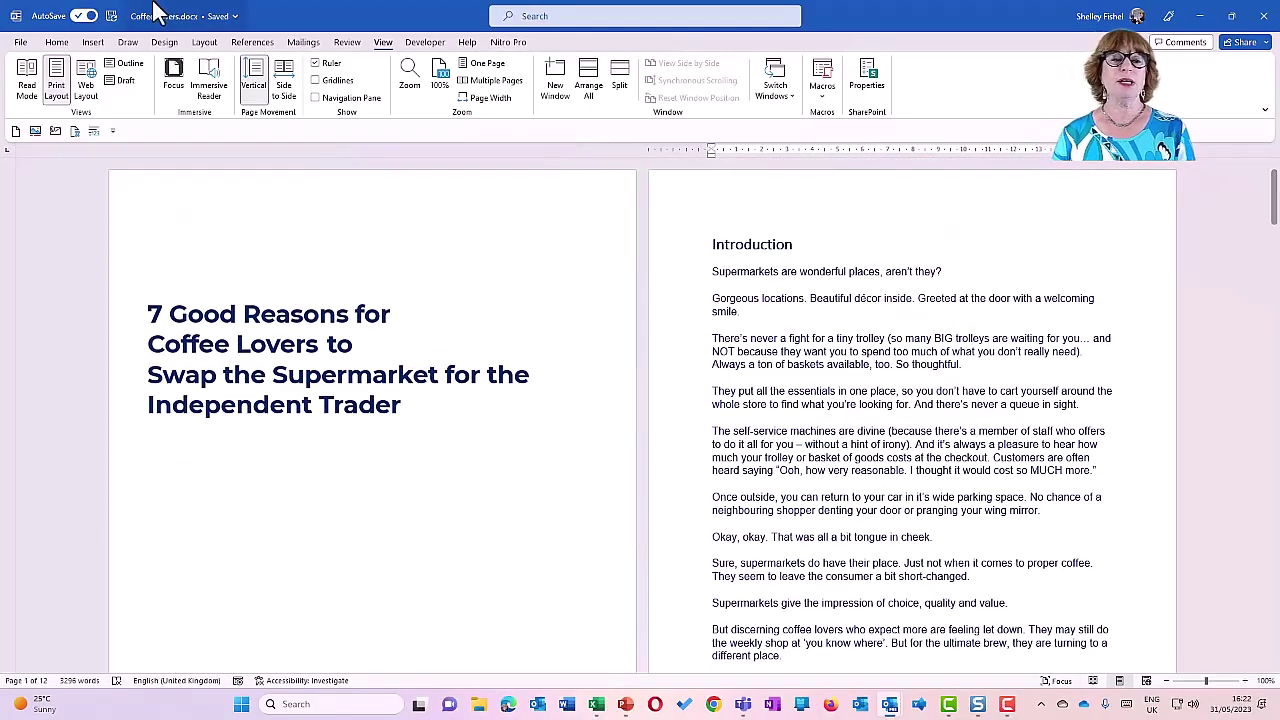
click(70, 45)
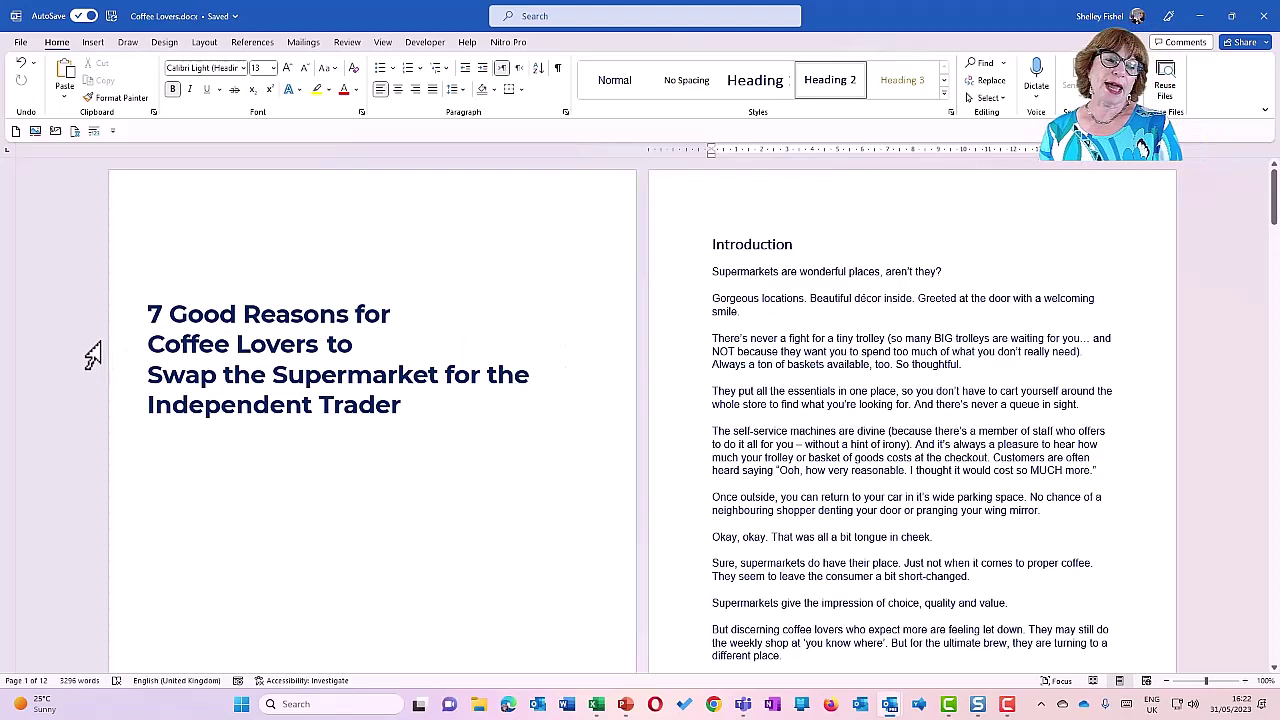
click(151, 312)
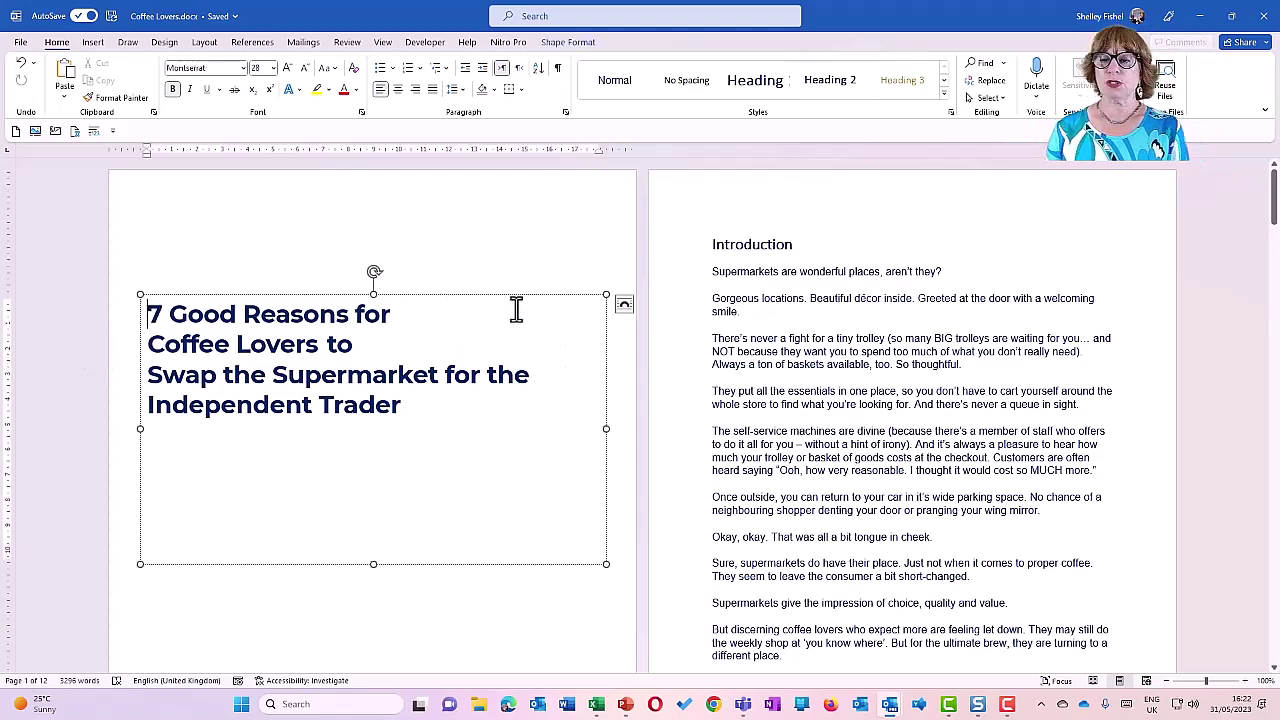
click(400, 264)
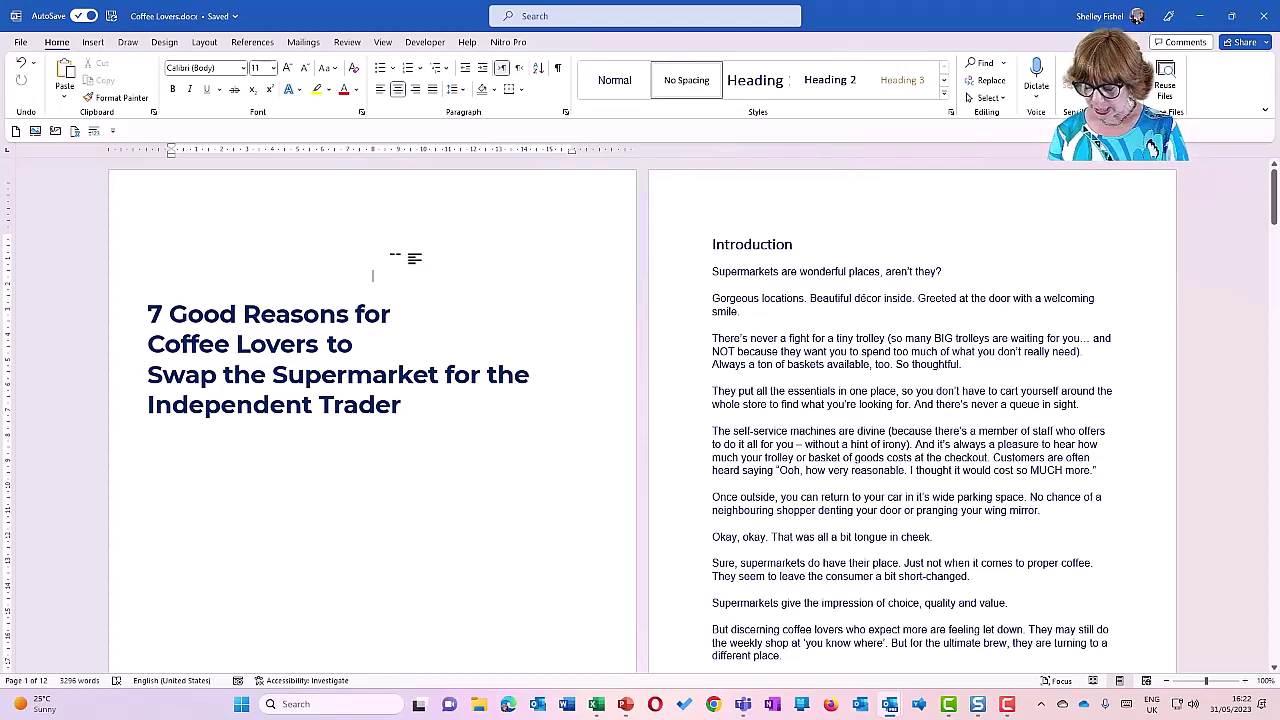
key(ctrl+End)
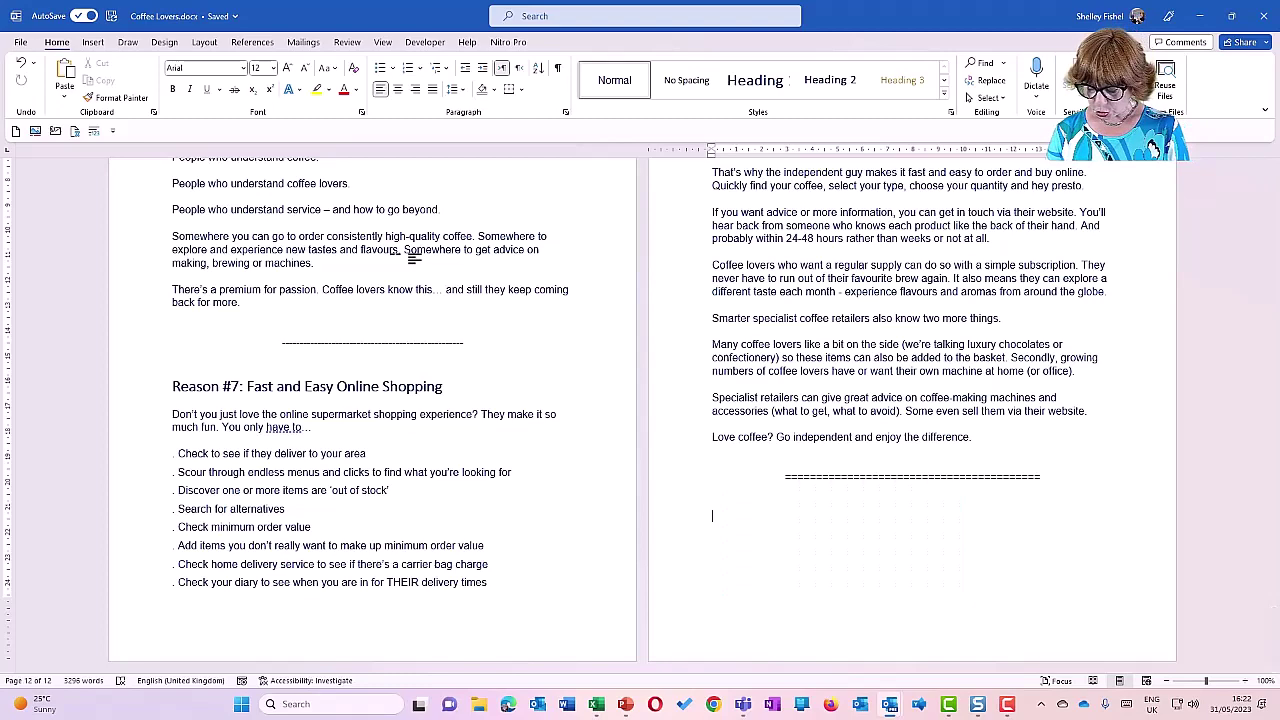
key(ctrl+Home)
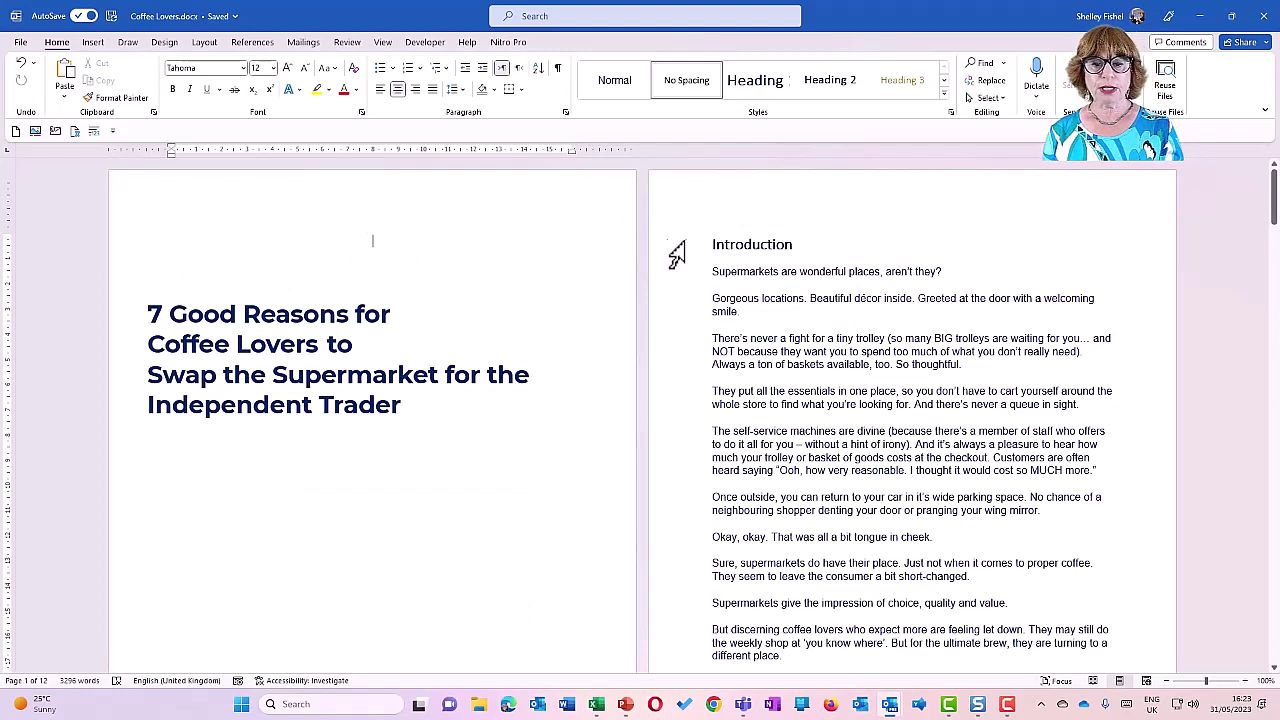
click(708, 338)
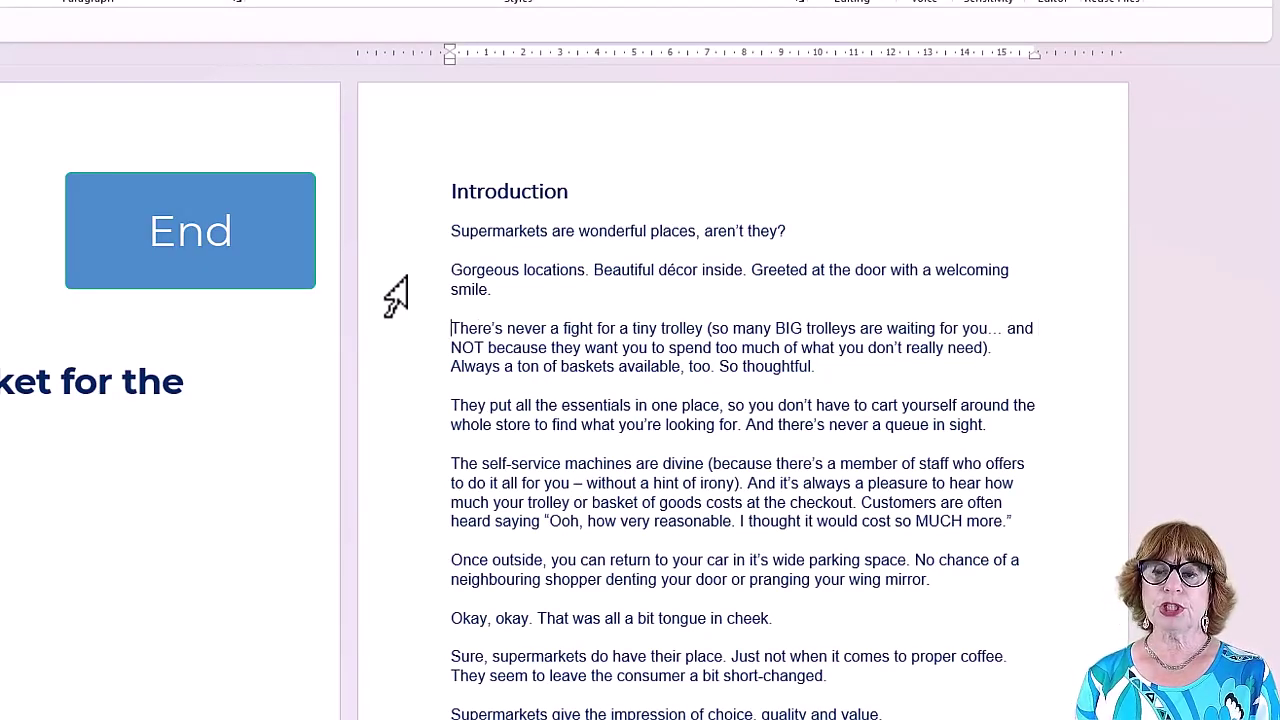
key(Home)
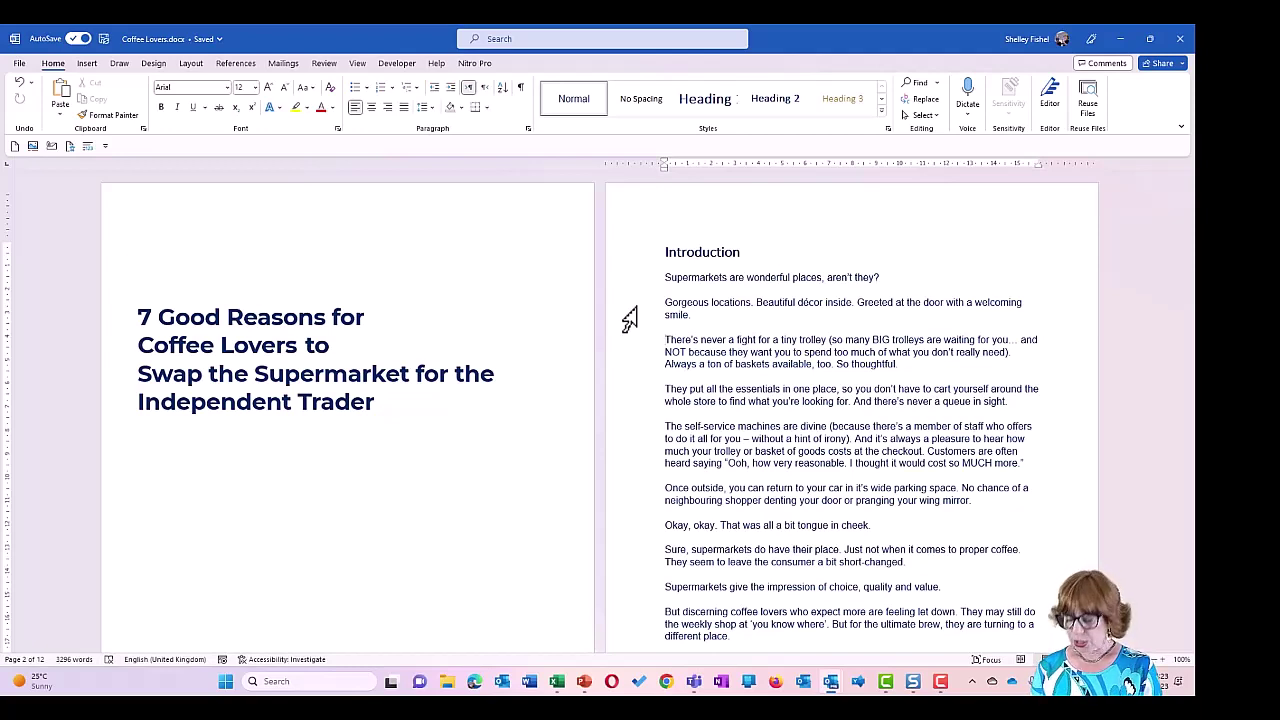
Extend a Shift+arrow selection from 'There's' across the whole 'There's never a fight for a tiny trolley' paragraph
key(shift+Right)
key(shift+Right)
key(shift+Right)
key(shift+Right)
key(shift+Right)
key(shift+Right)
key(shift+Right)
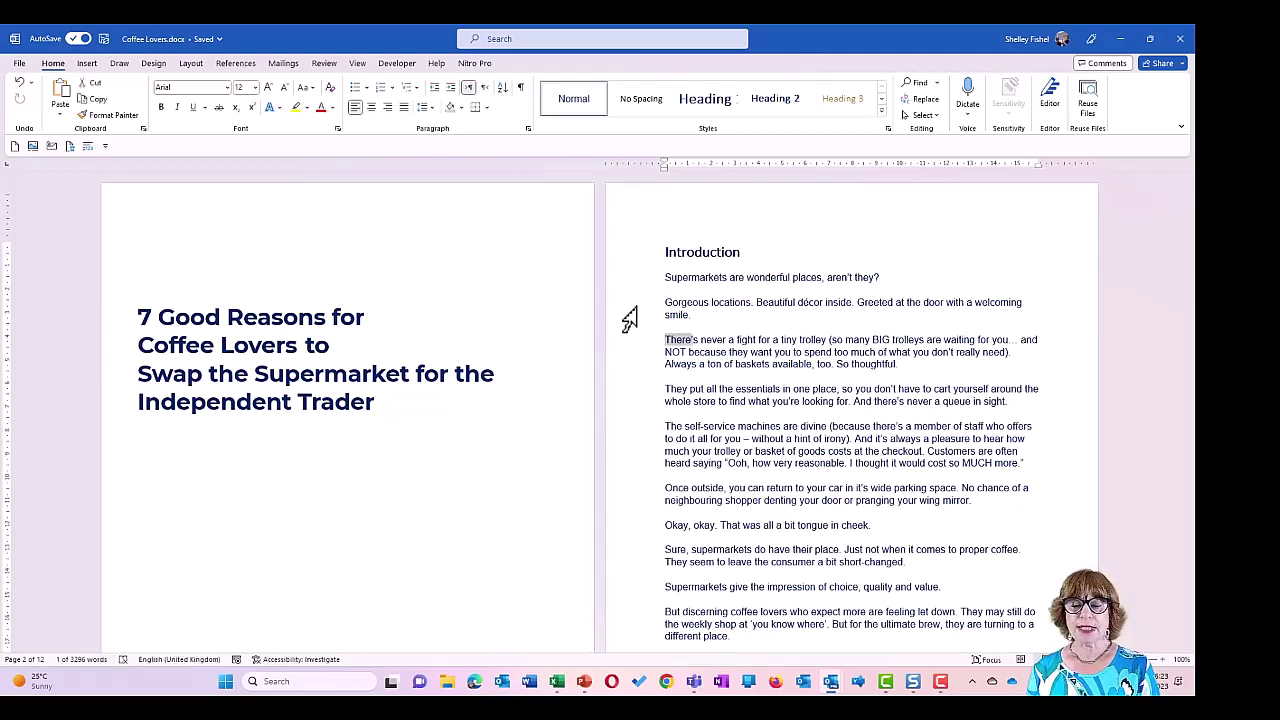
key(shift+Right)
key(shift+Right)
key(shift+Right)
key(shift+Right)
key(shift+Right)
key(shift+Right)
key(shift+Right)
key(shift+Right)
key(shift+Right)
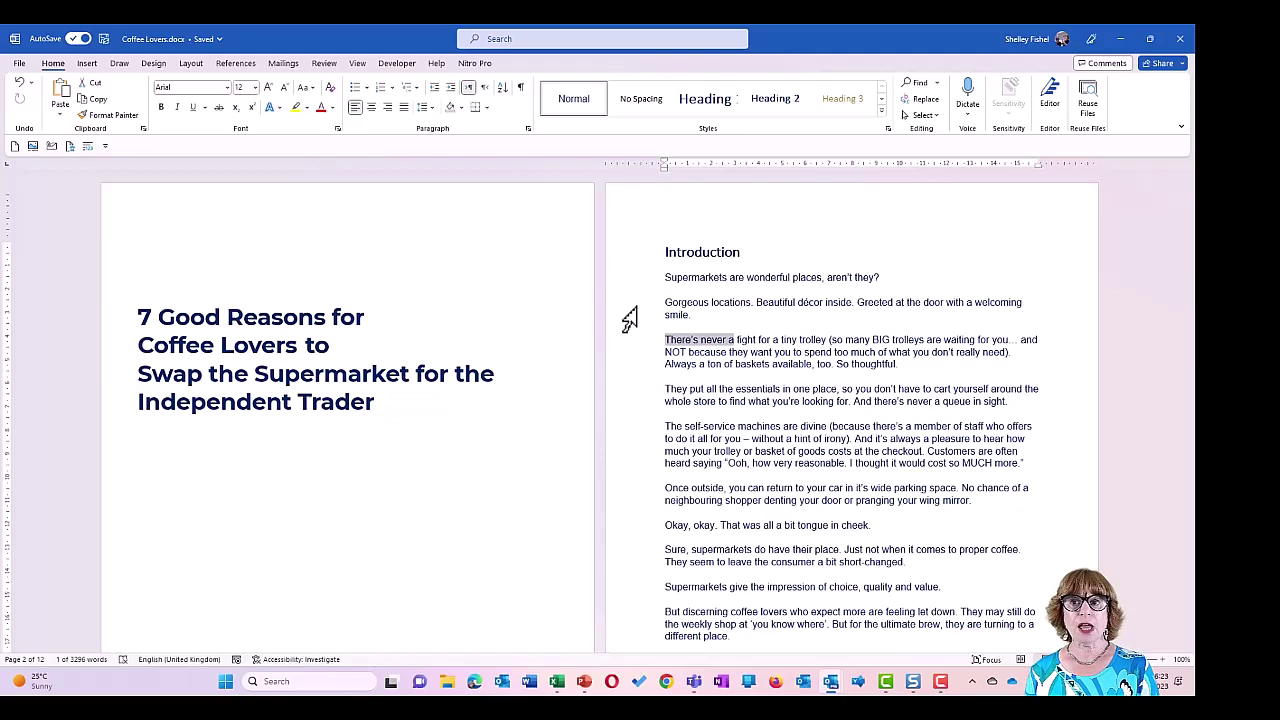
key(shift+Right)
key(shift+Right)
key(shift+Right)
key(shift+Right)
key(shift+Right)
key(shift+Right)
key(shift+Right)
key(shift+Right)
key(shift+Right)
key(shift+Right)
key(shift+Right)
key(shift+Right)
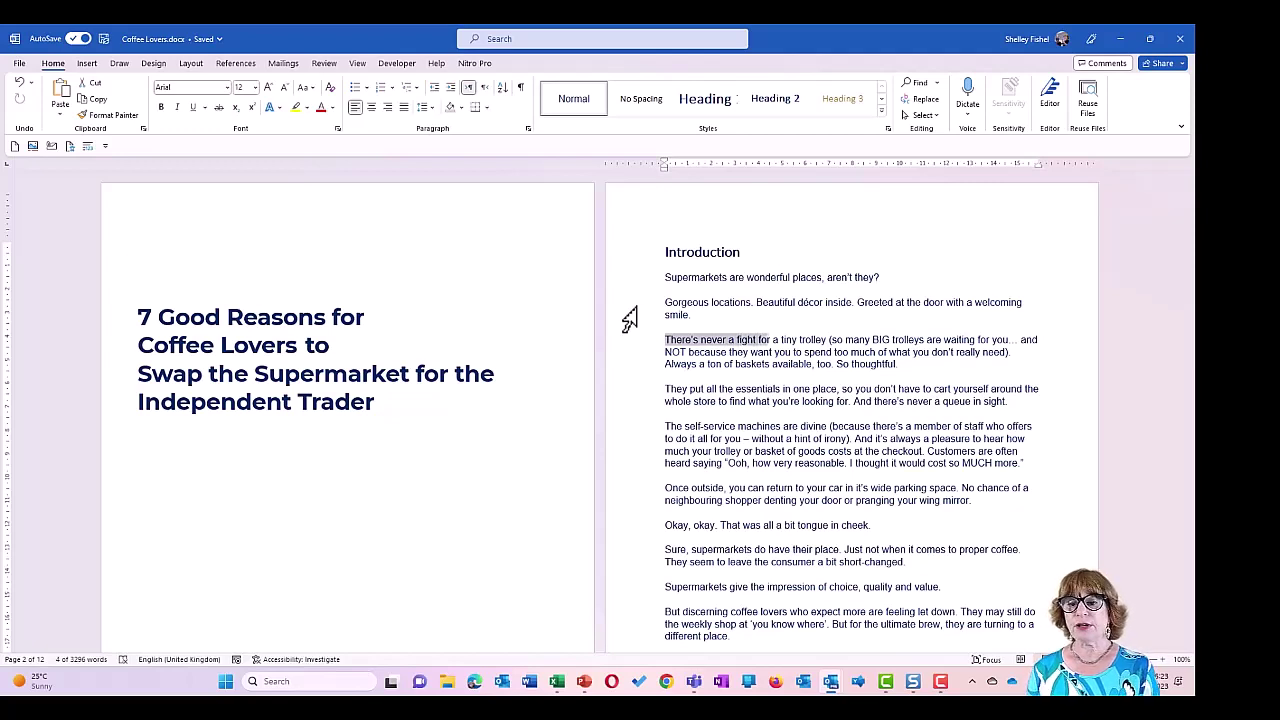
key(shift+Left)
key(shift+Left)
key(shift+Left)
key(shift+Left)
key(shift+Left)
key(shift+Left)
key(shift+Left)
key(shift+Left)
key(shift+Left)
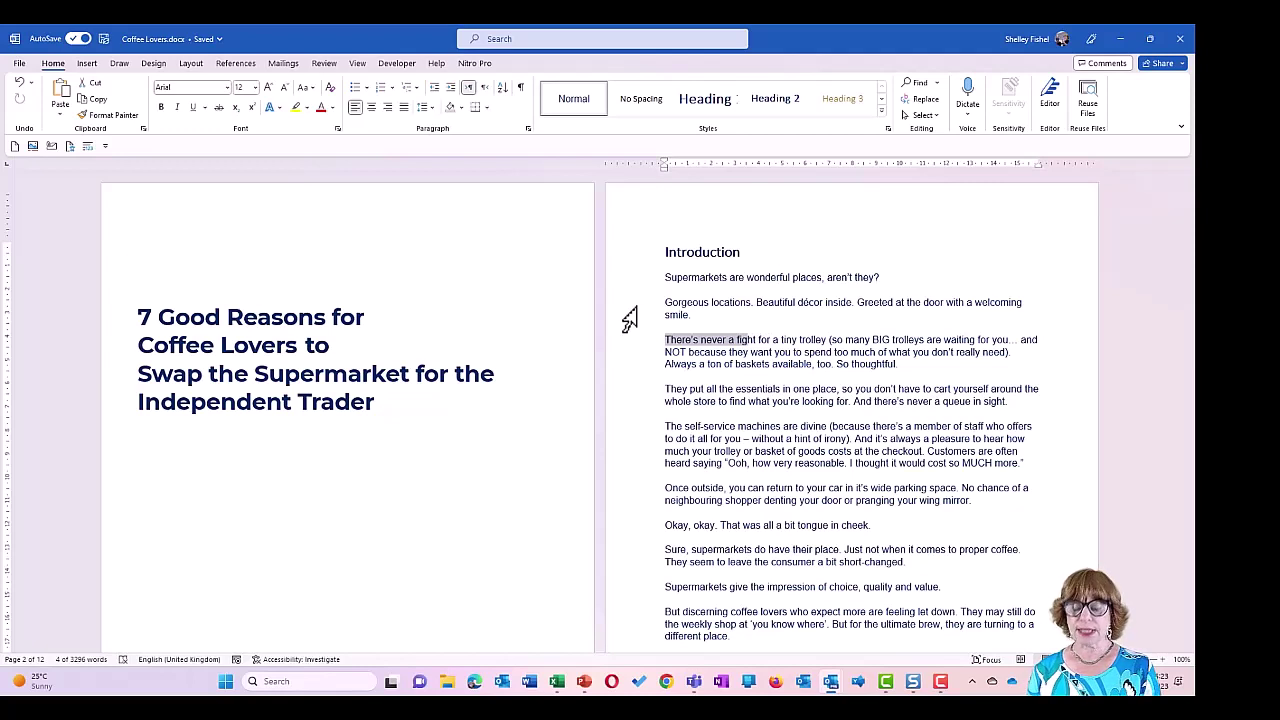
key(shift+Down)
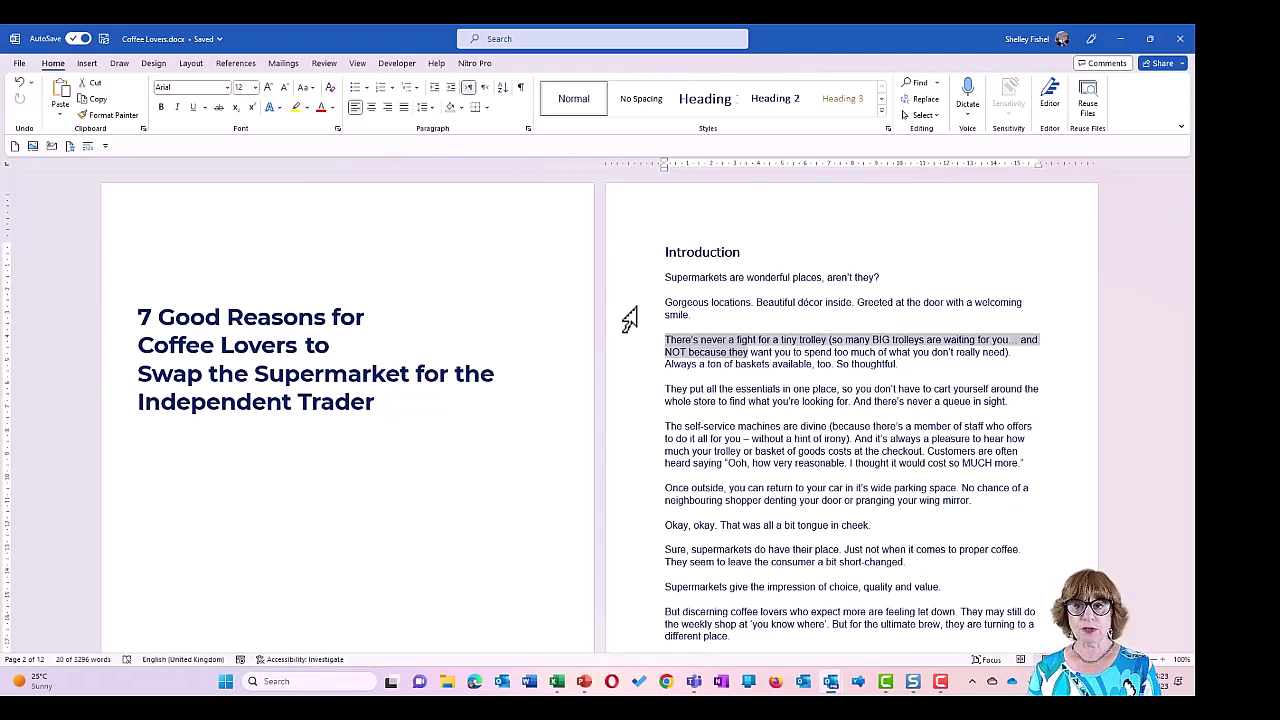
key(shift+Down)
key(shift+Down)
key(shift+Down)
key(shift+Down)
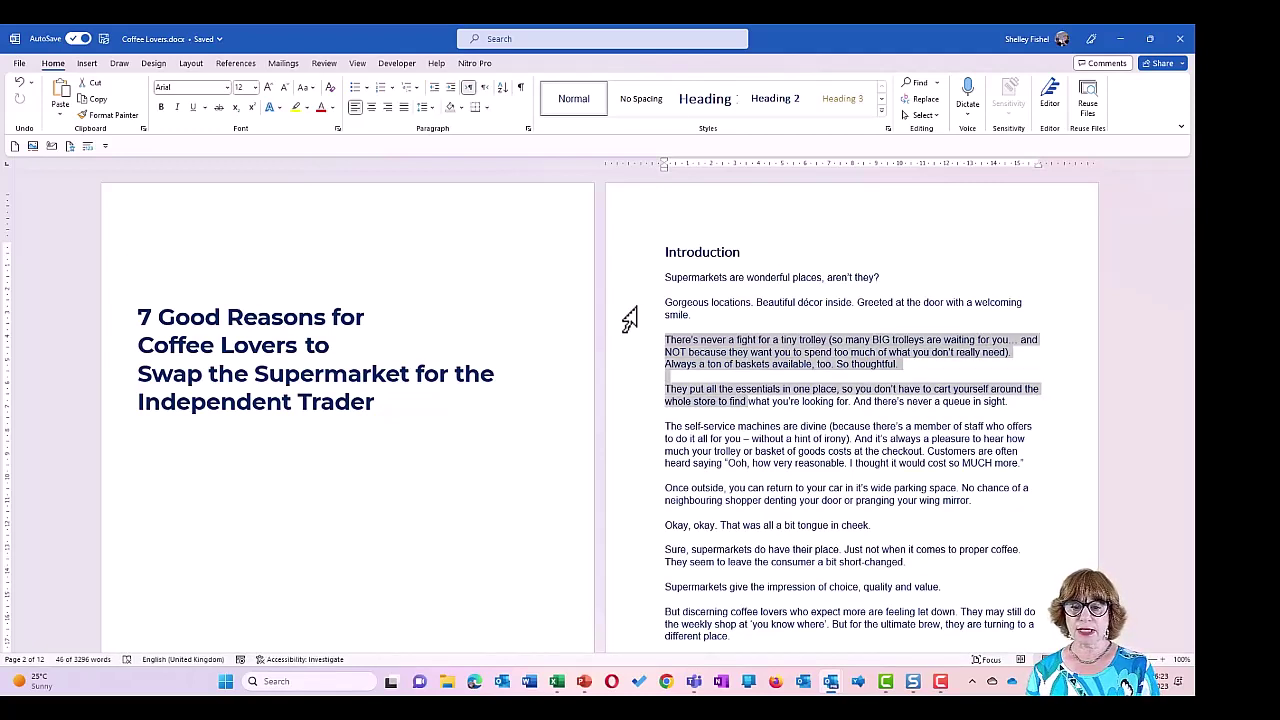
key(shift+Down)
key(shift+Down)
key(shift+Down)
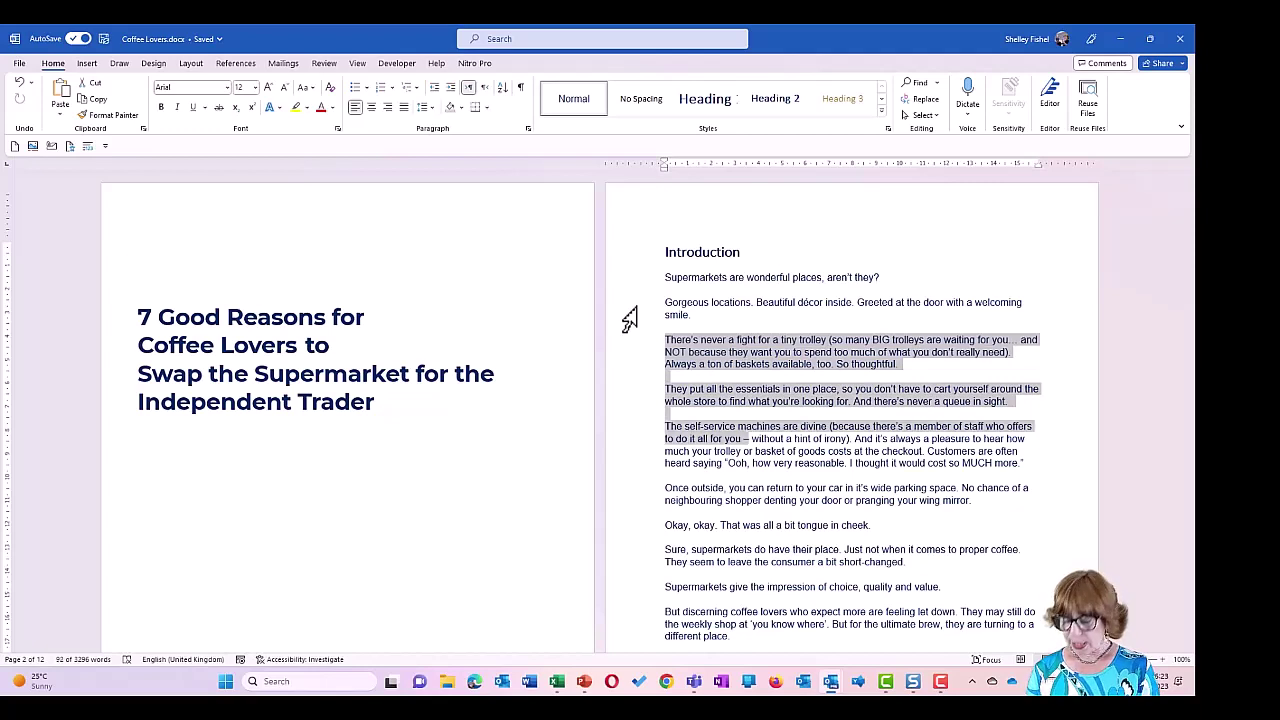
key(shift+Up)
key(shift+Up)
key(shift+Up)
key(shift+Up)
key(shift+Up)
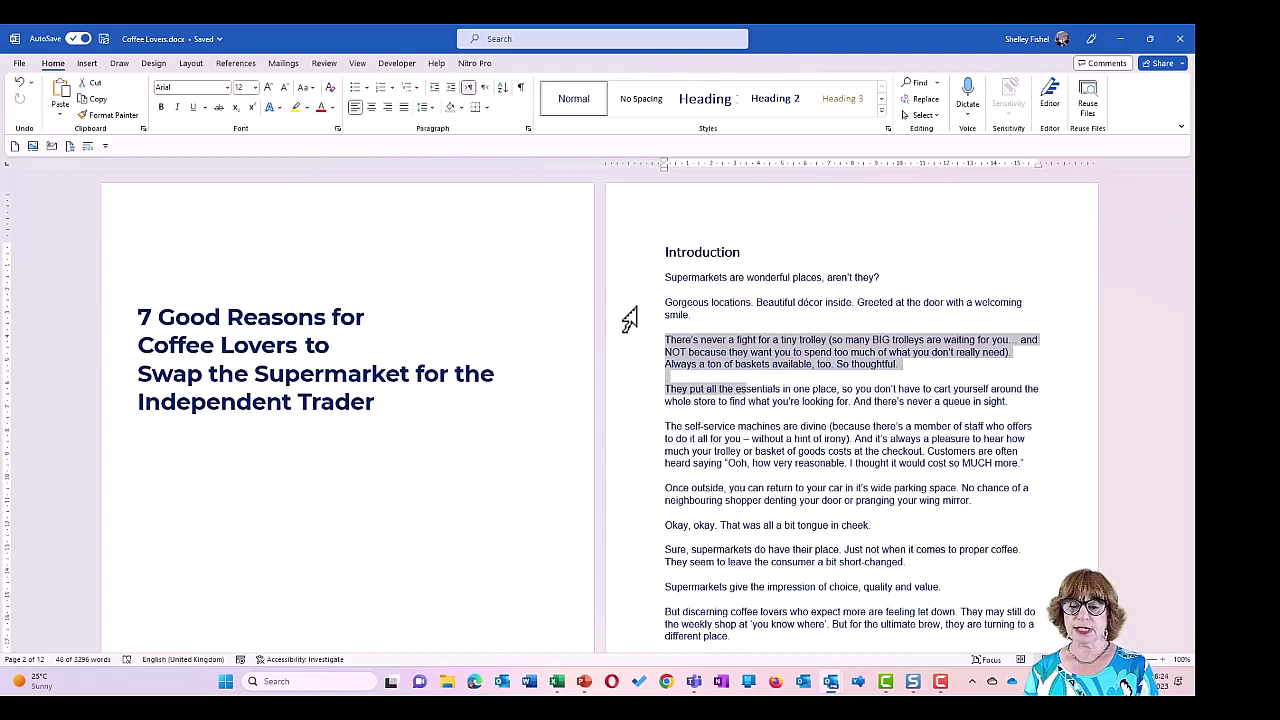
click(699, 352)
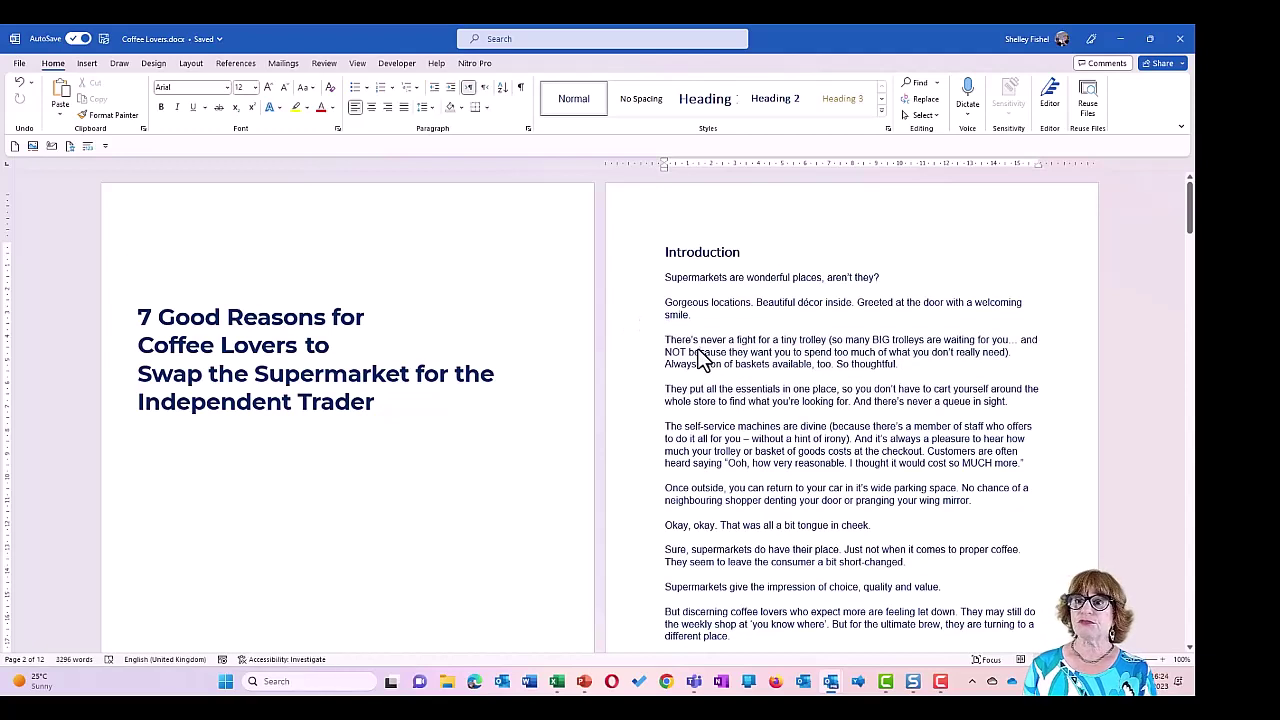
click(632, 345)
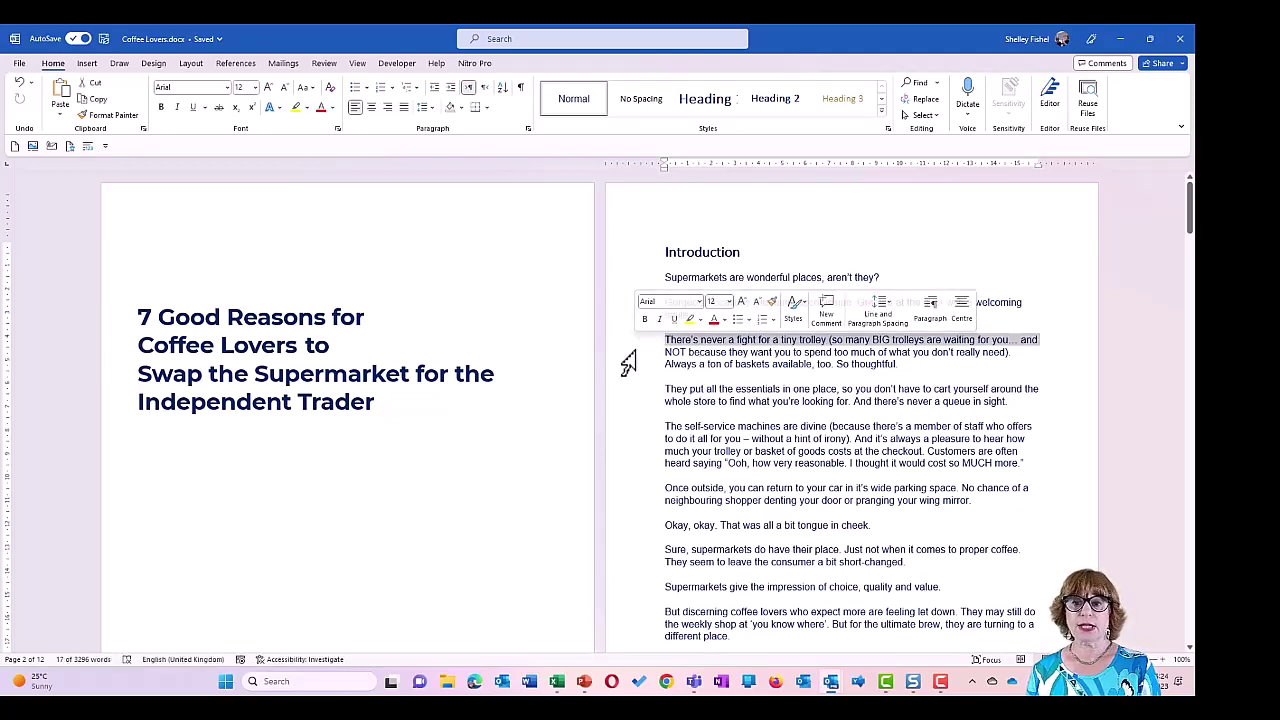
double_click(628, 362)
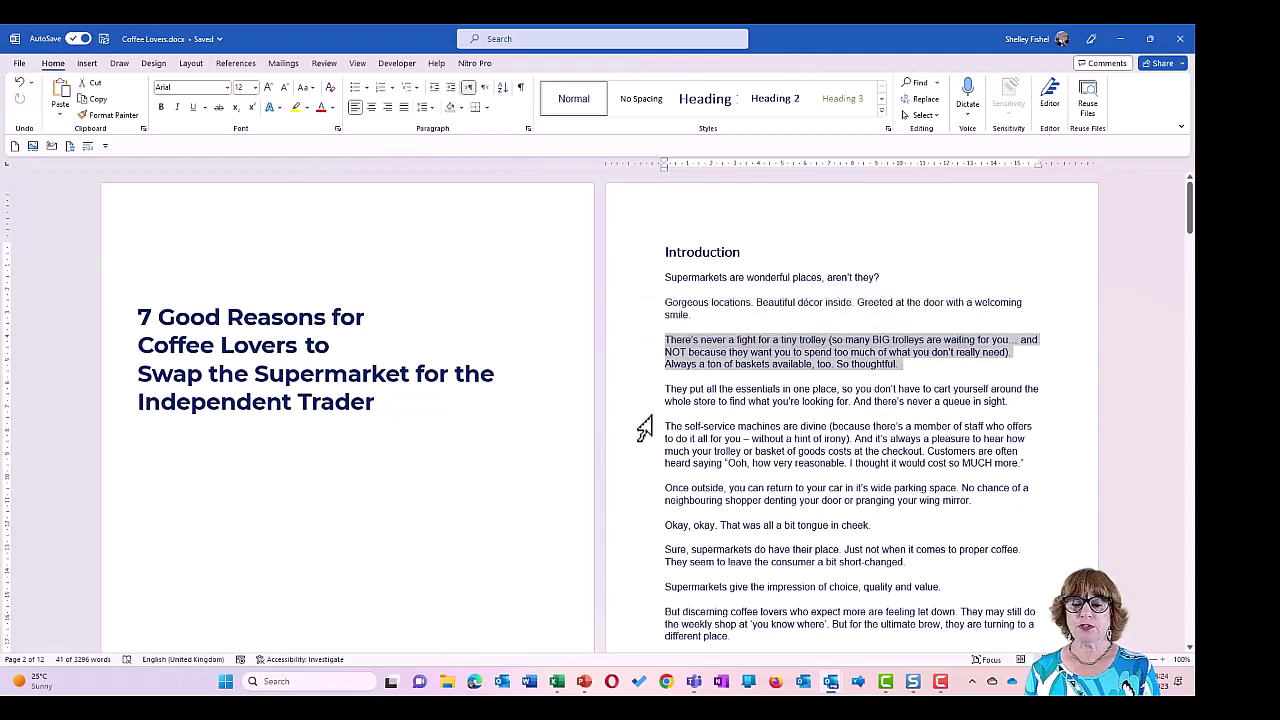
triple_click(626, 393)
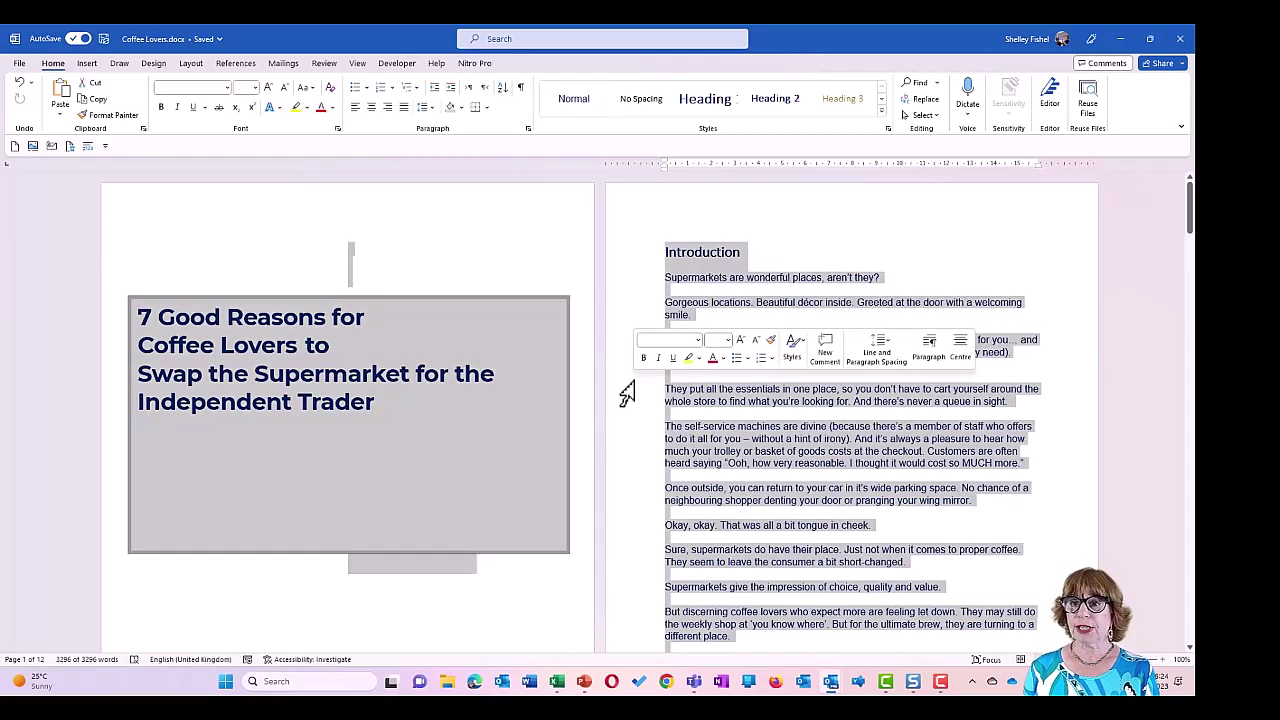
click(791, 411)
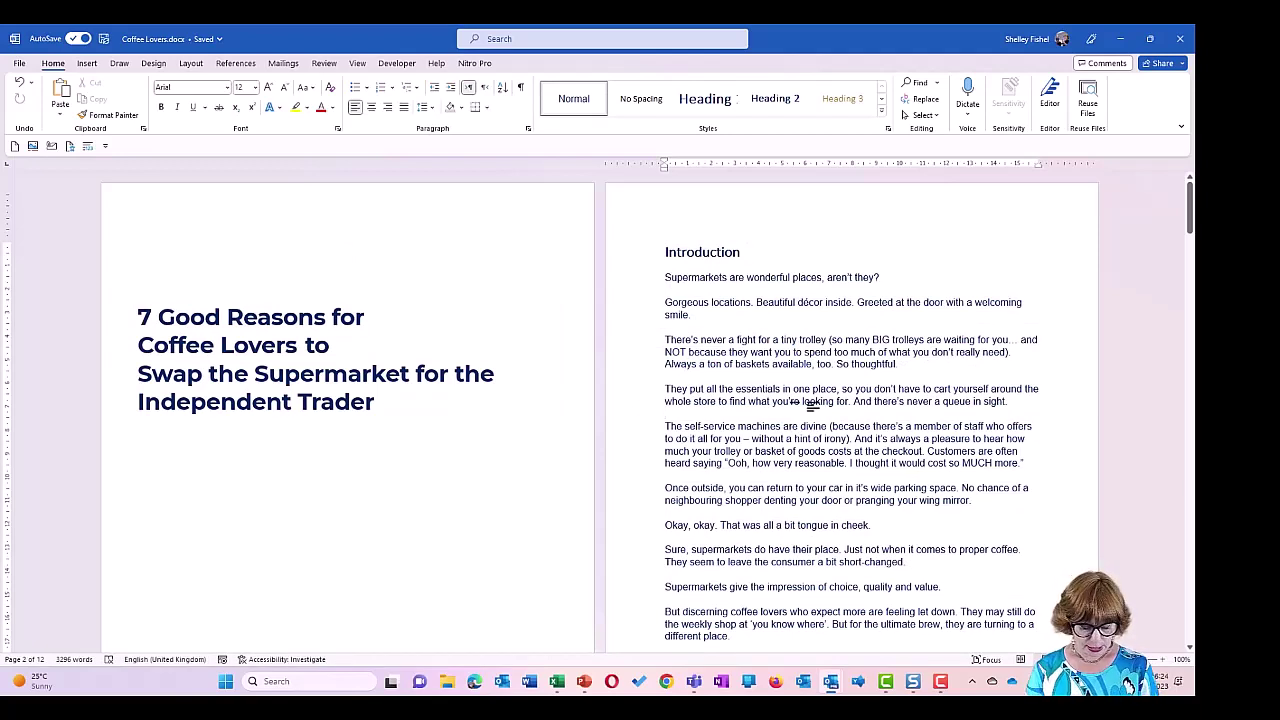
key(ctrl+a)
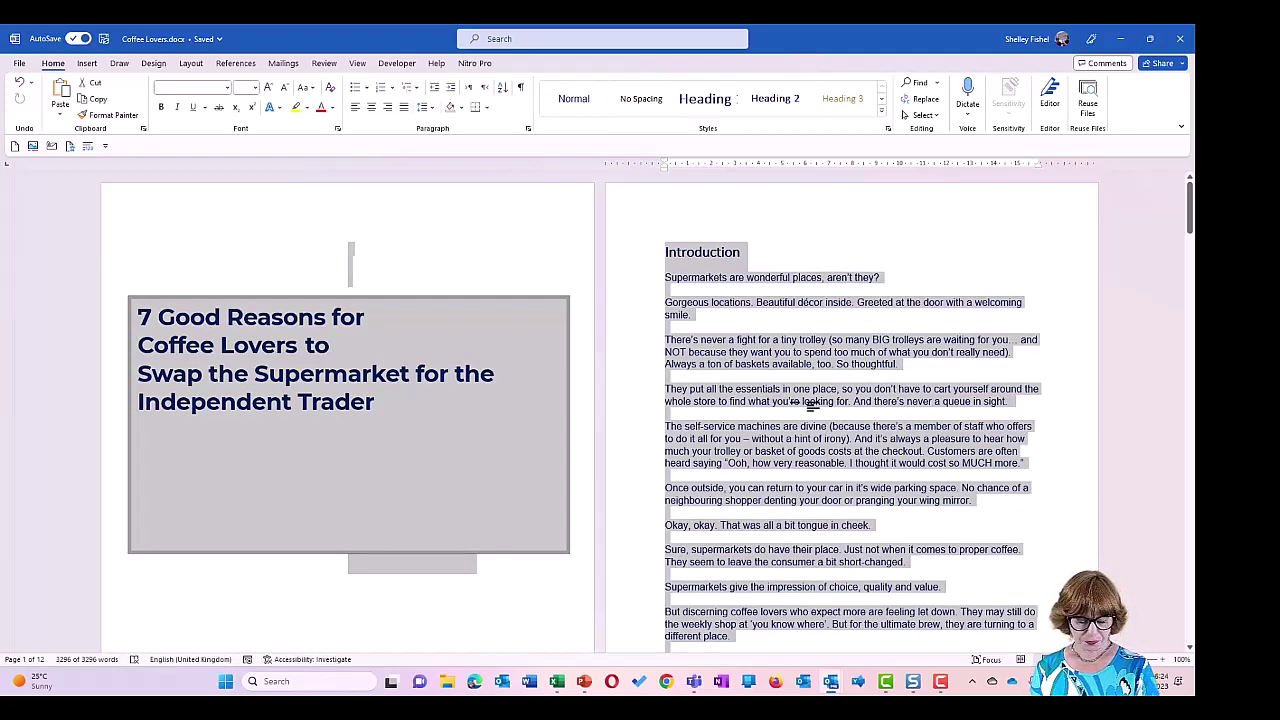
click(792, 410)
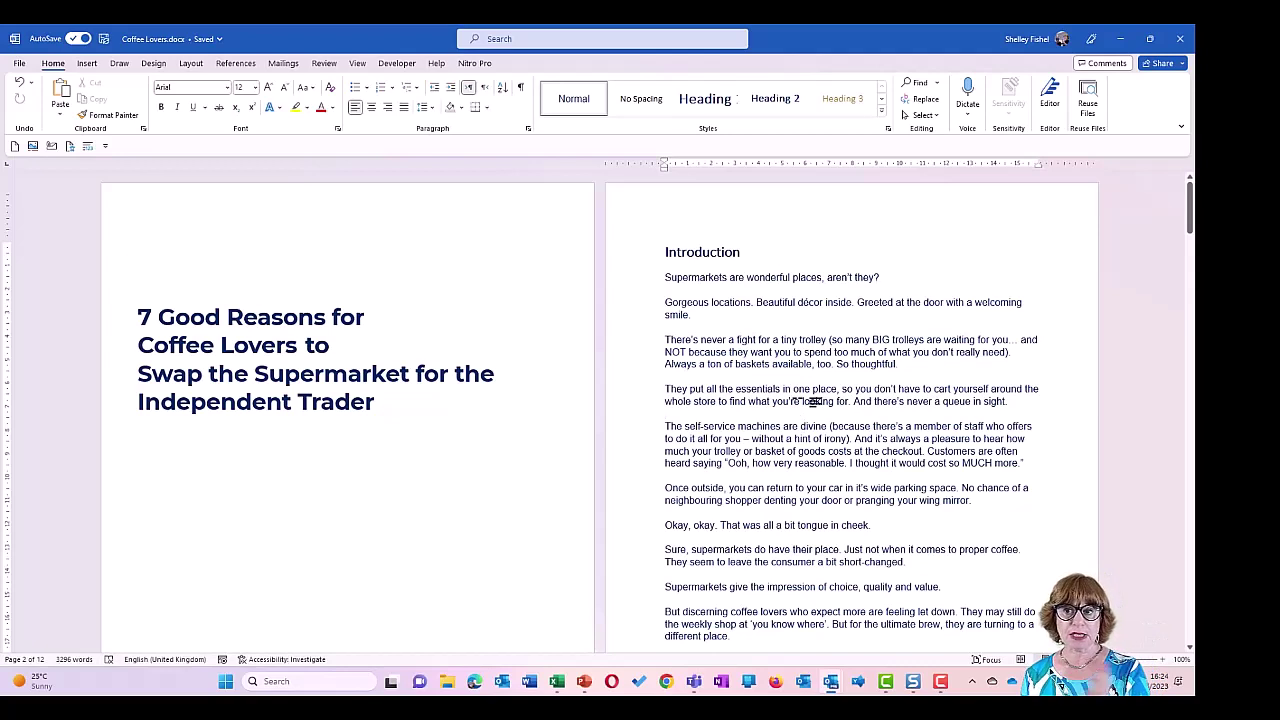
Select the 'They put all the essentials' sentence, then save Coffee Lovers.docx
click(776, 390)
drag(664, 390, 849, 403)
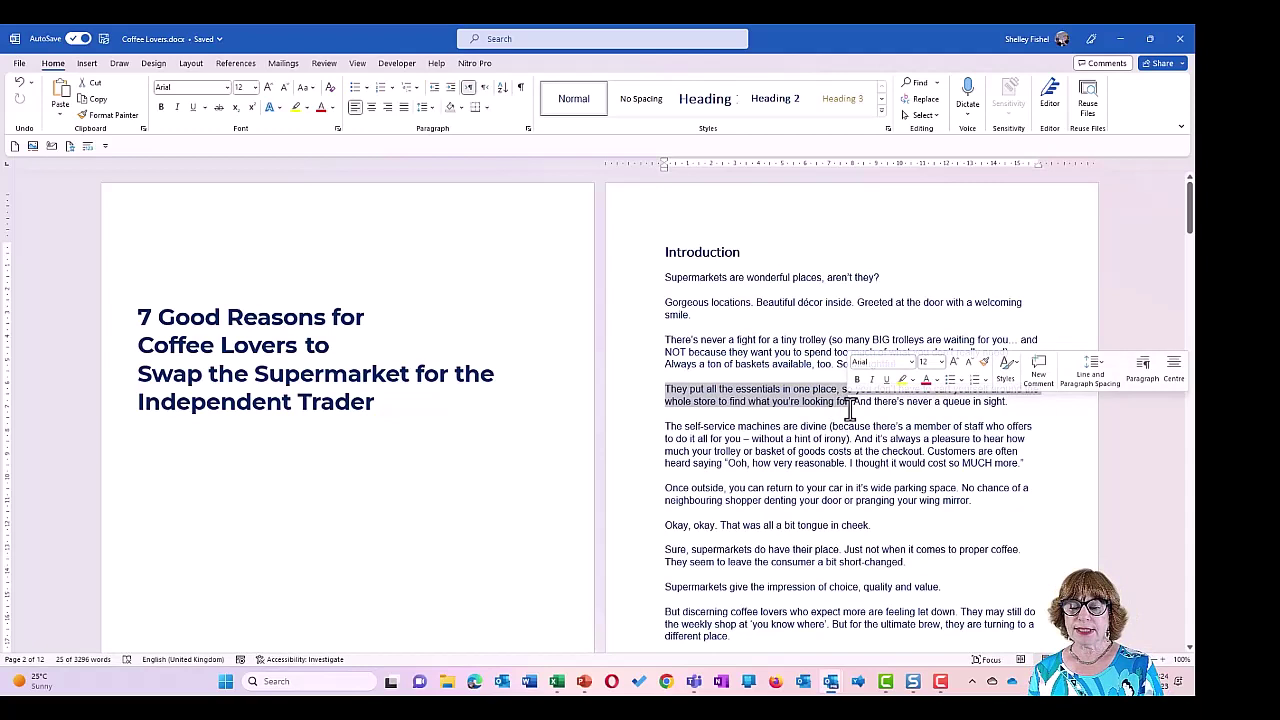
click(822, 388)
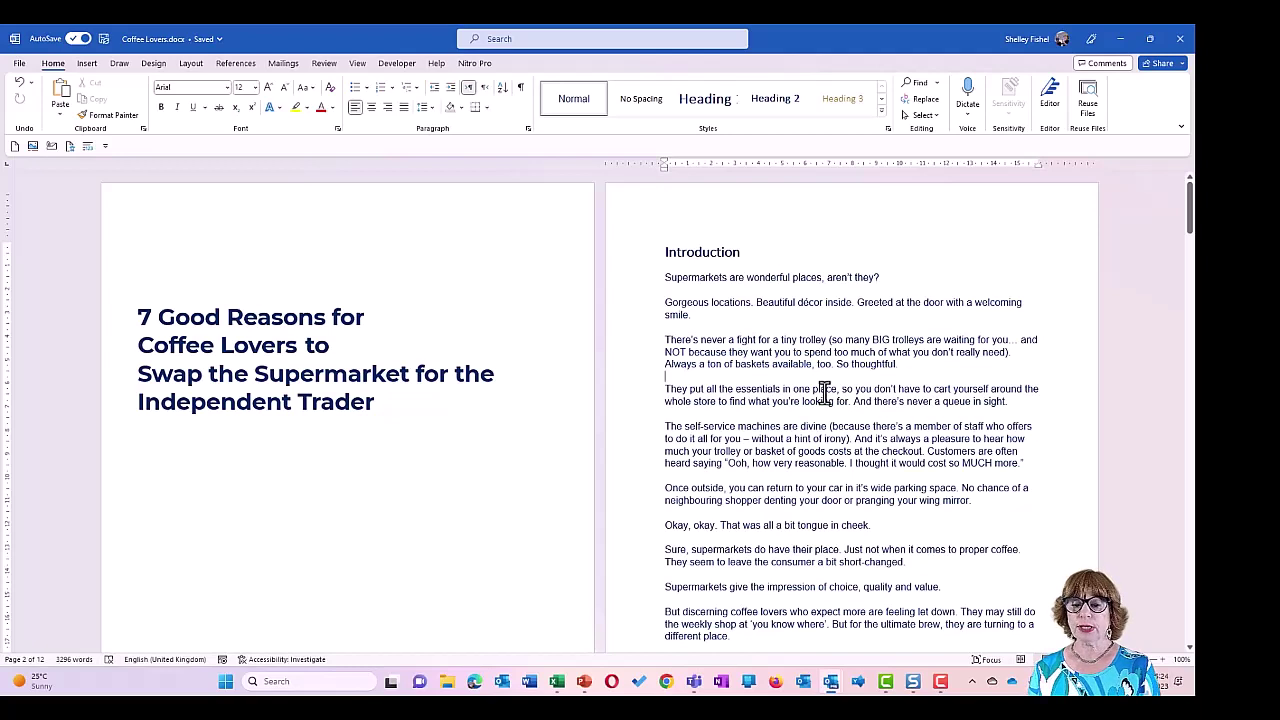
ctrl+click(822, 392)
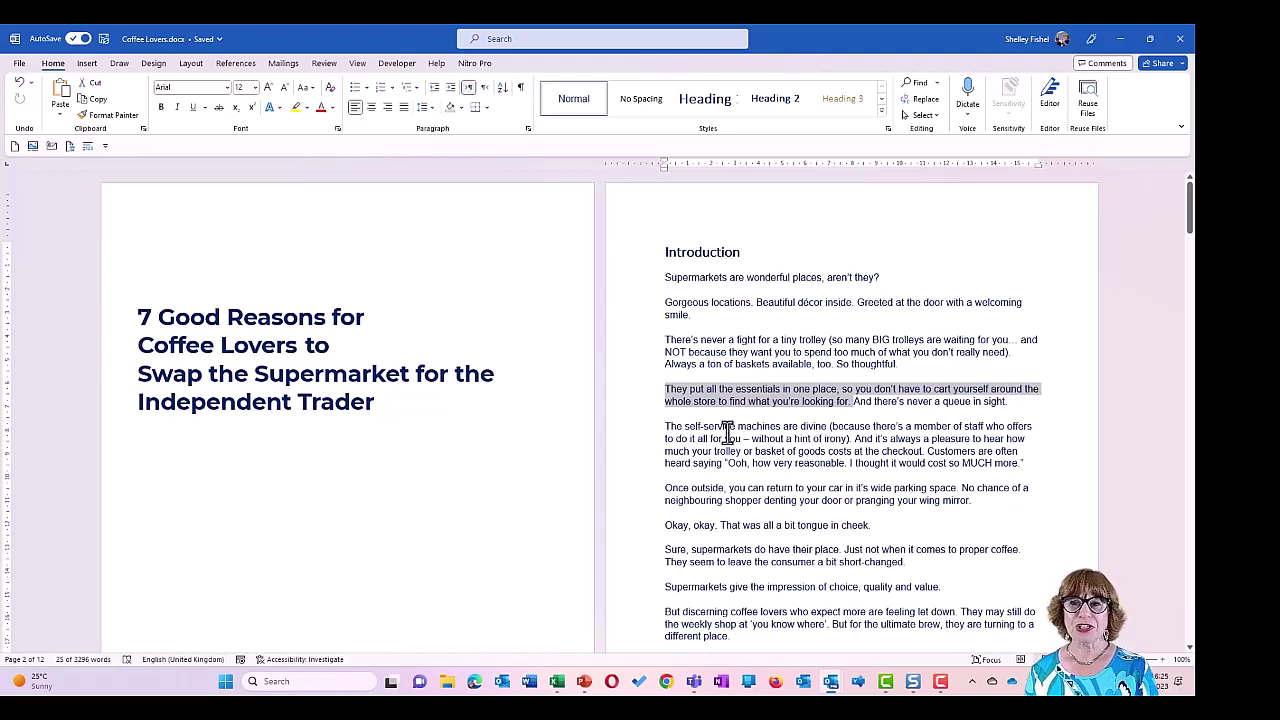
key(Right)
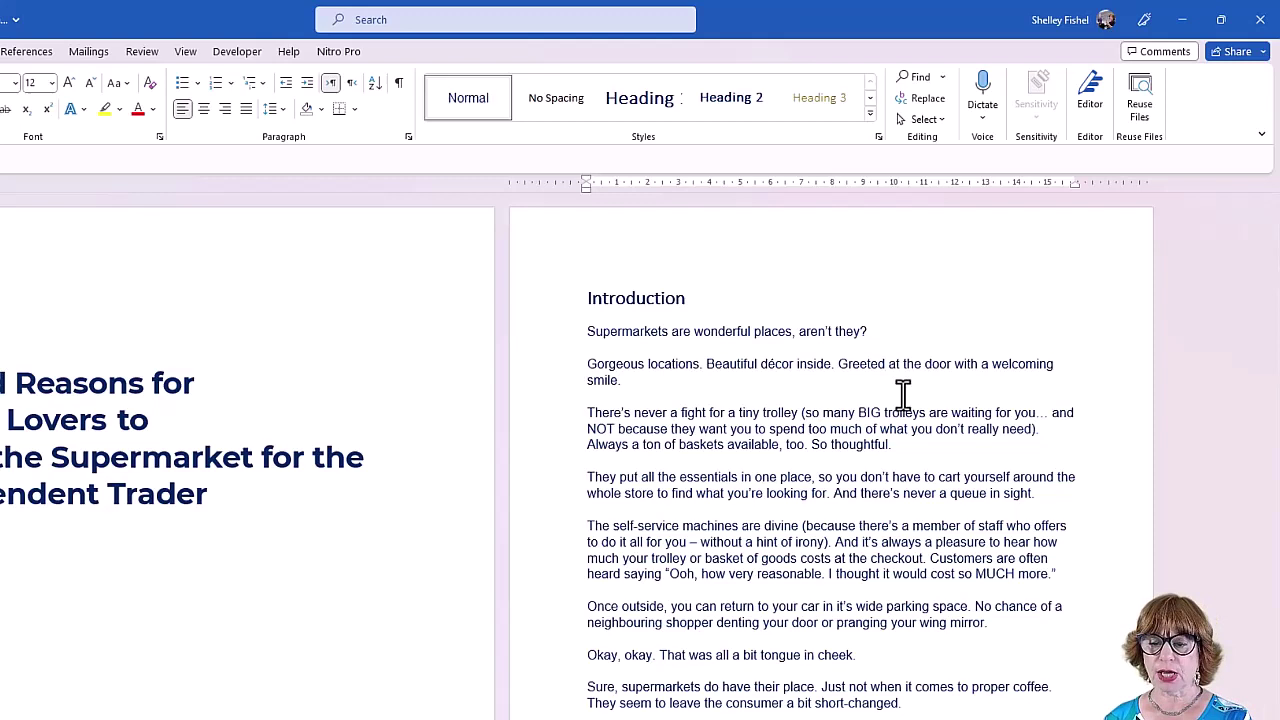
Delete 'Greeted' and 'at' so the sentence reads 'the door with a welcoming smile.'
key(BackSpace)
key(BackSpace)
key(BackSpace)
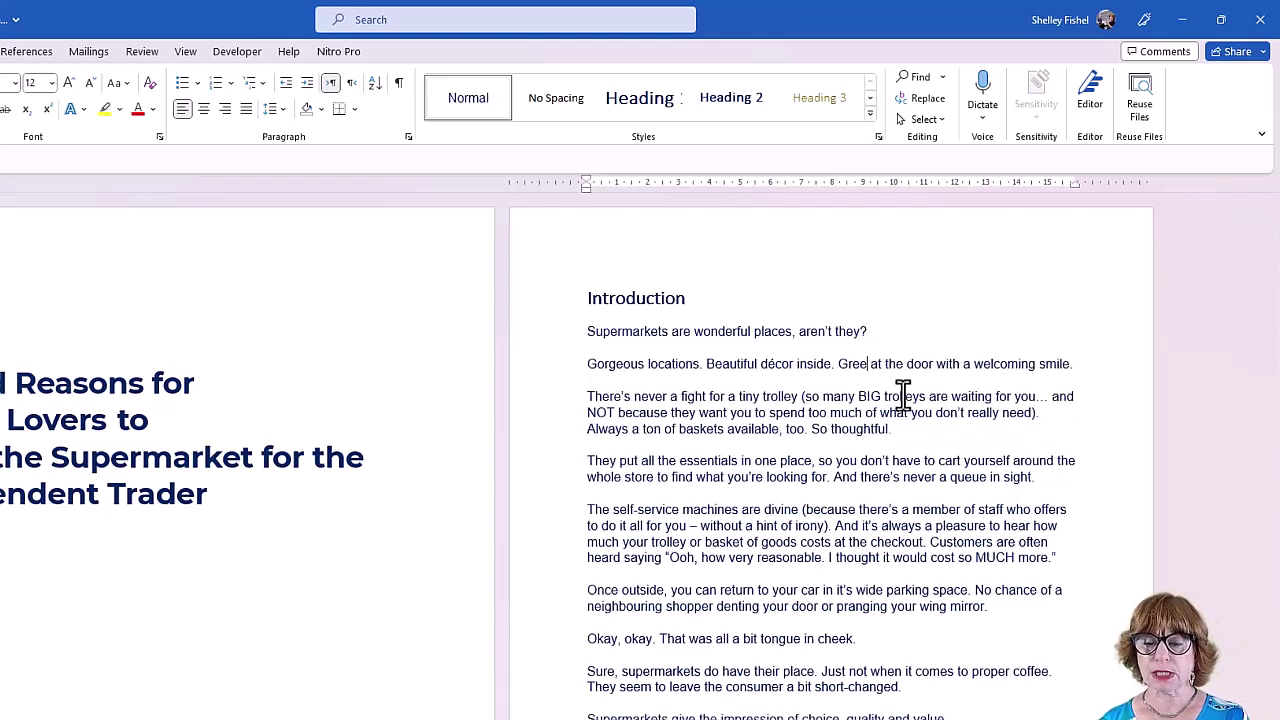
text(te)
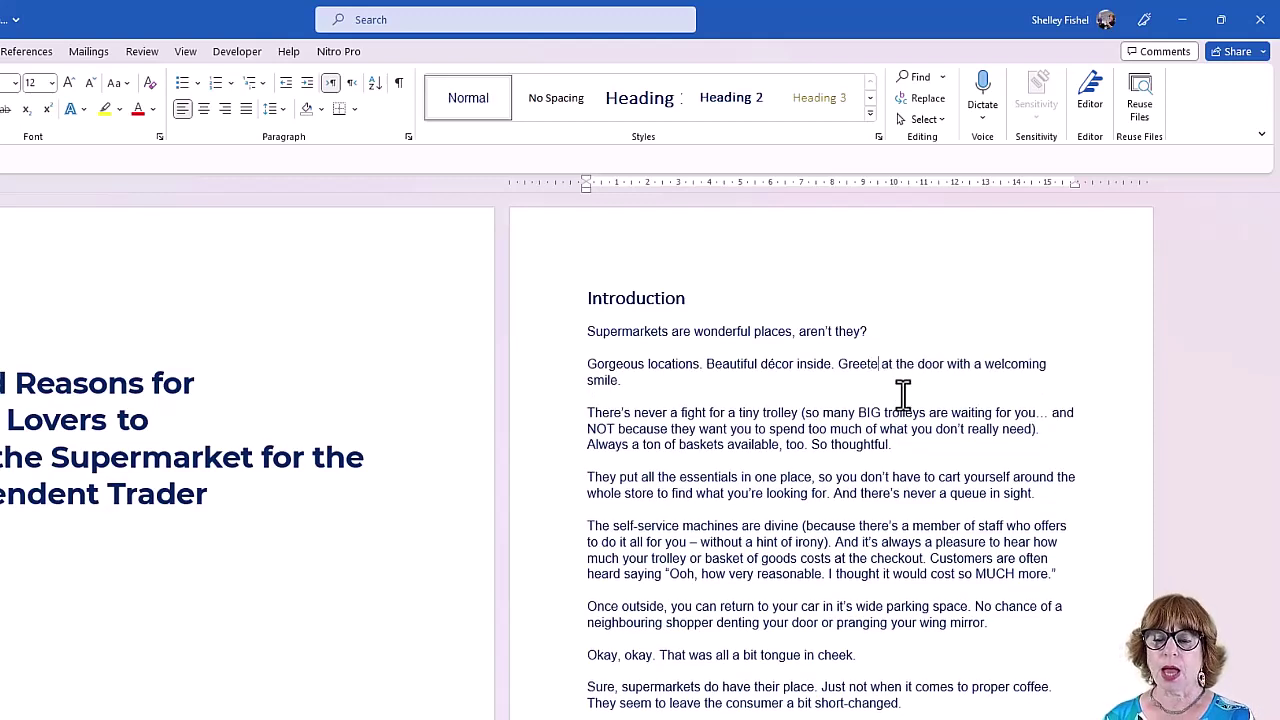
text(d)
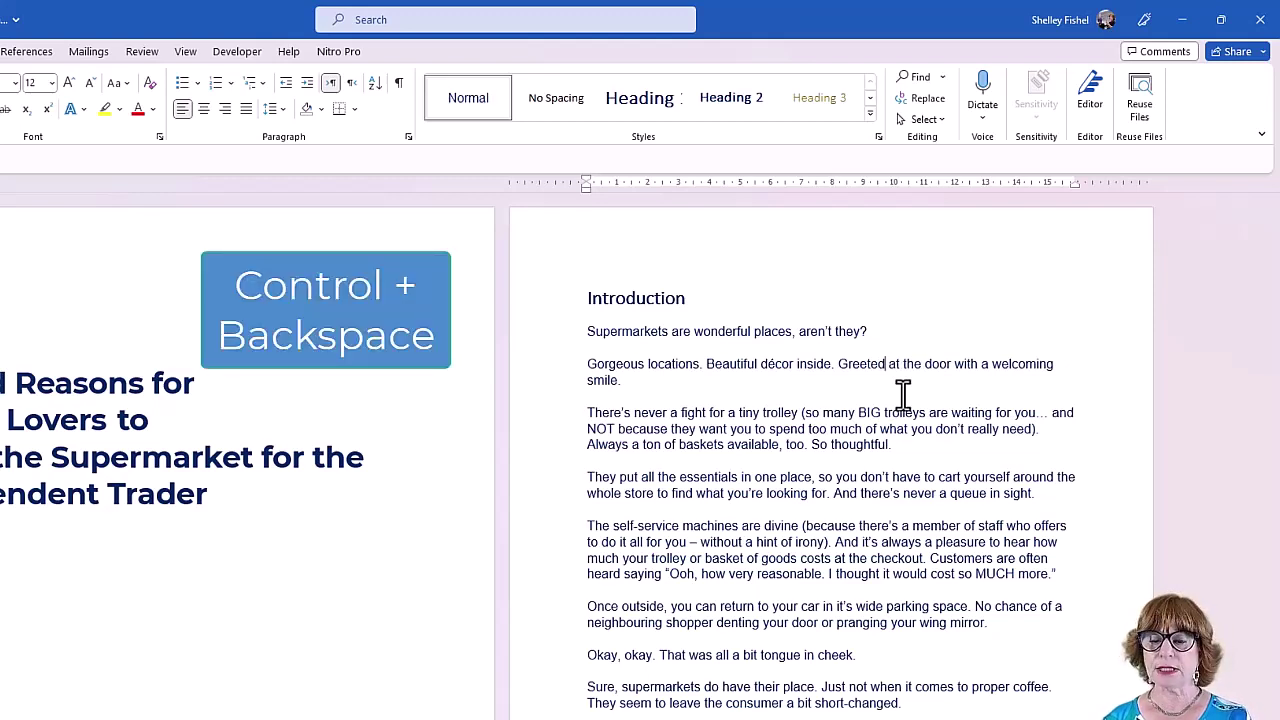
key(ctrl+BackSpace)
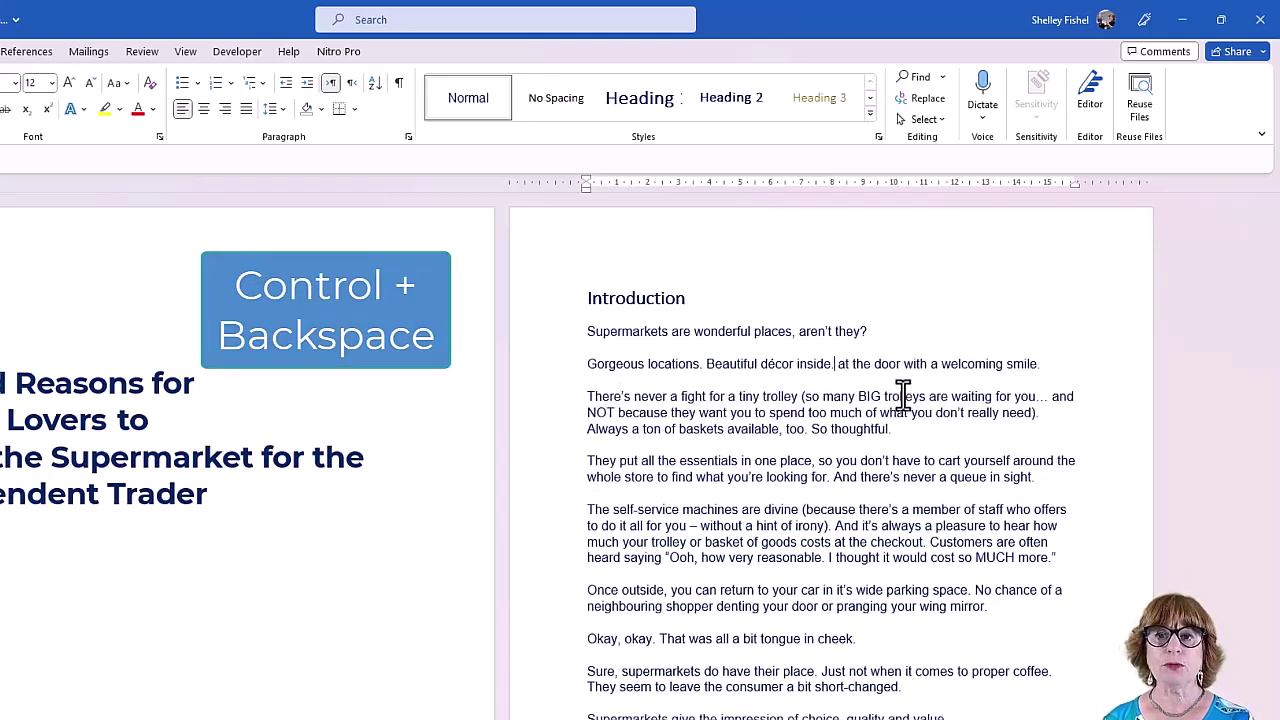
key(Right)
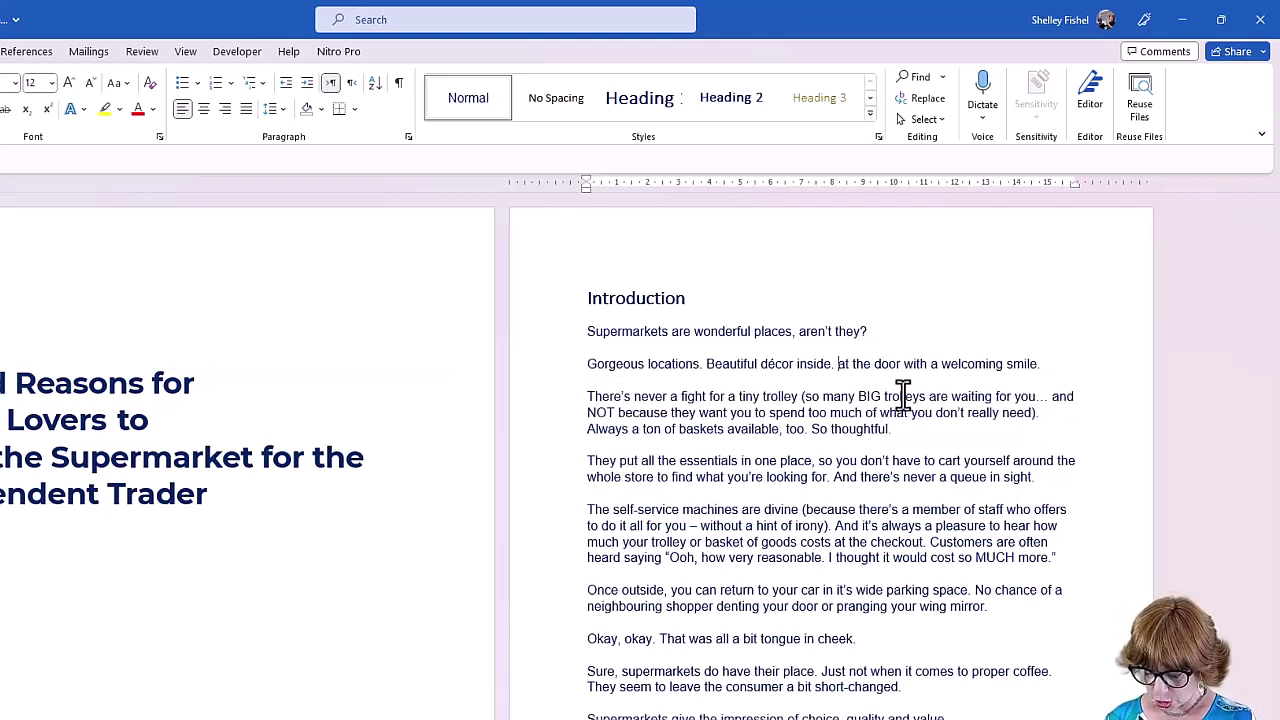
key(ctrl+Delete)
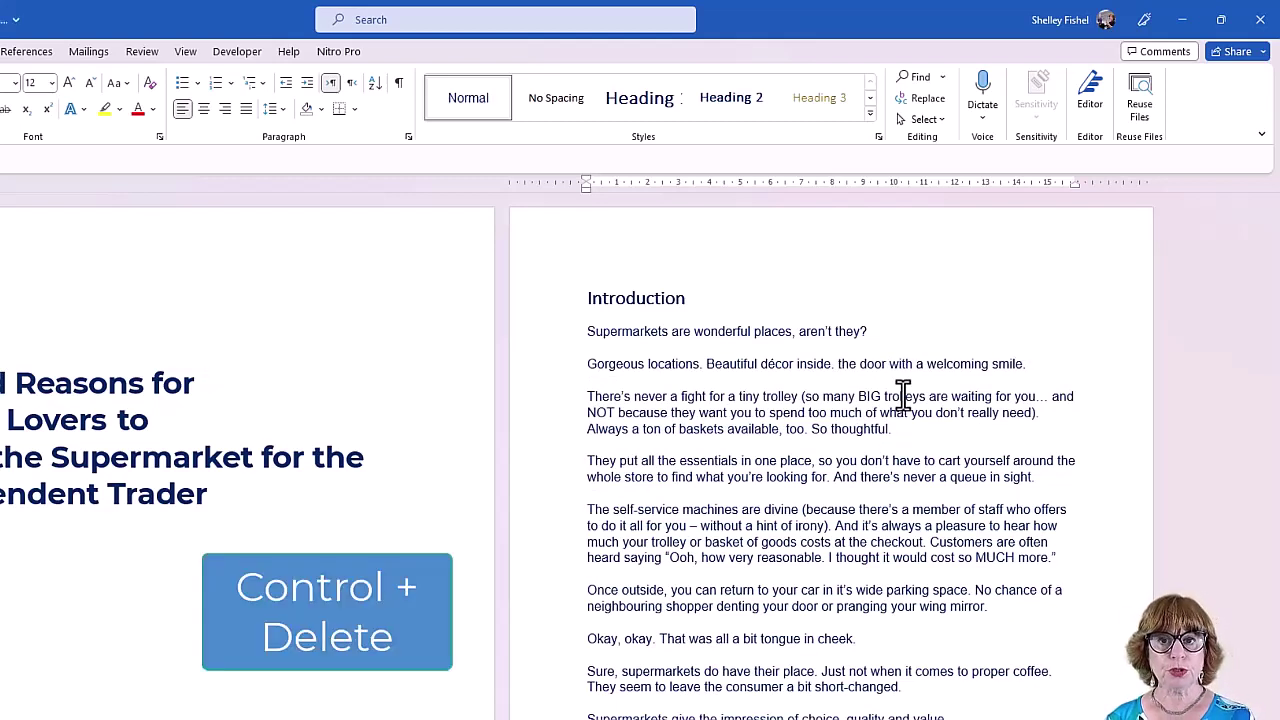